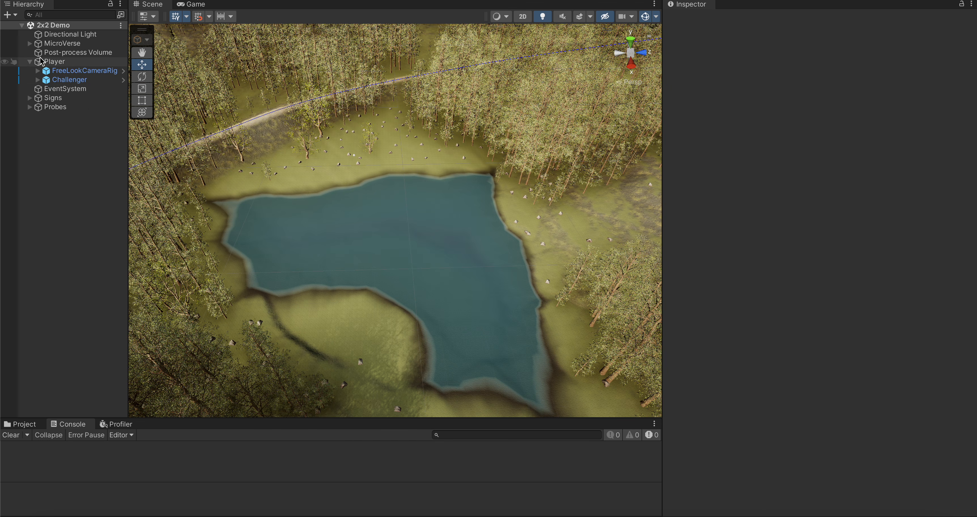
Step: Examine the MicroVerse hierarchy's Water group, including its transform and the settings of its Water Plane and Clear Stamp
left_click(29, 44)
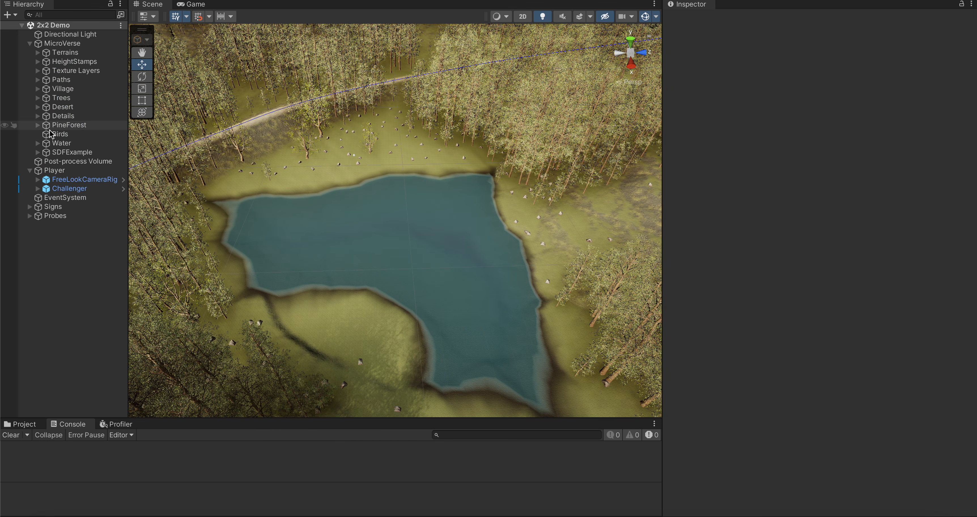
left_click(38, 153)
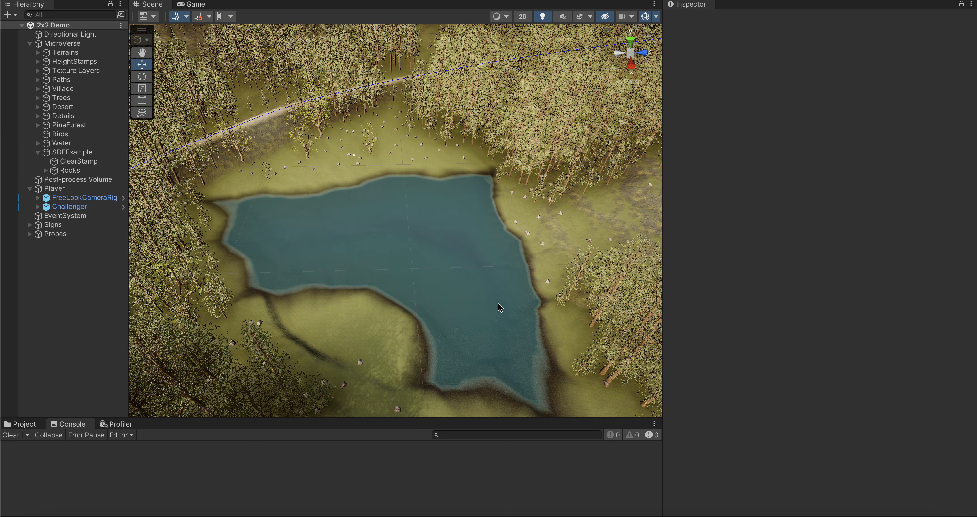
right_click_drag(497, 303, 219, 255)
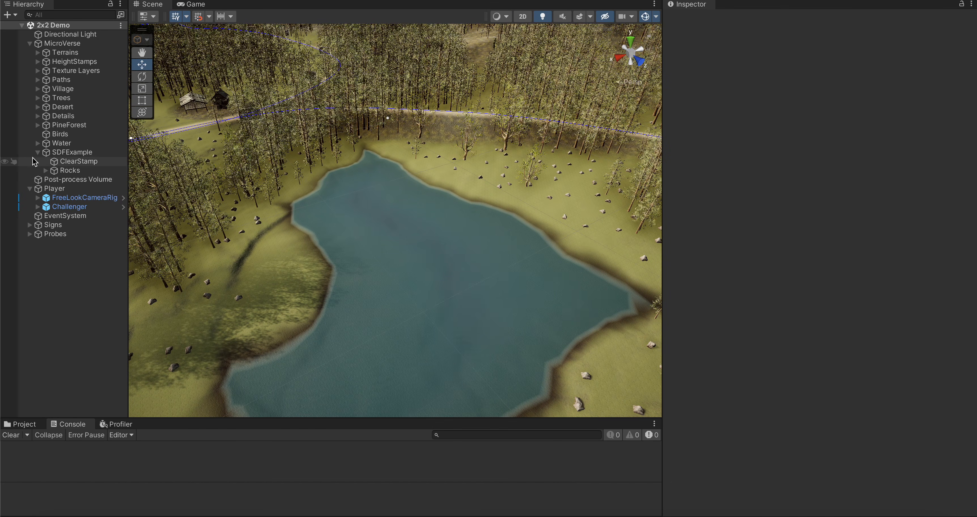
left_click(38, 143)
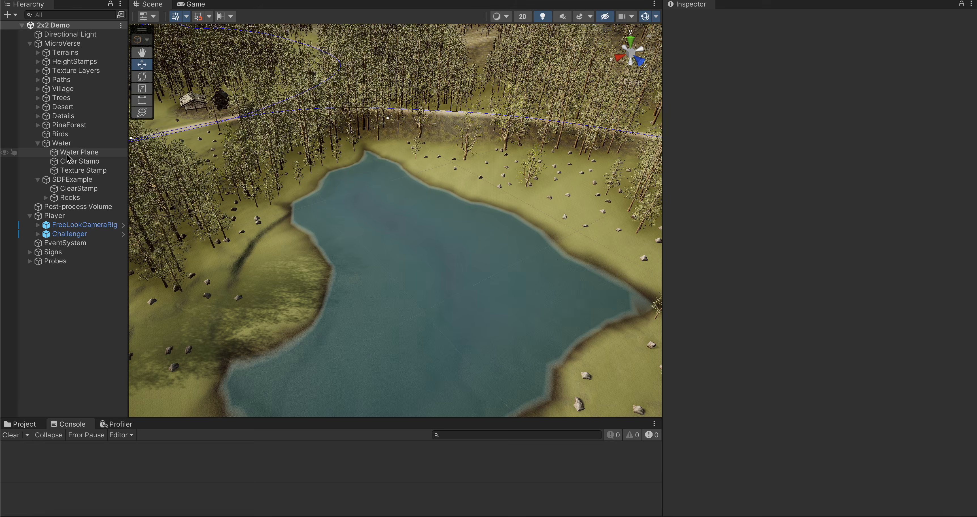
right_click_drag(414, 192, 523, 227)
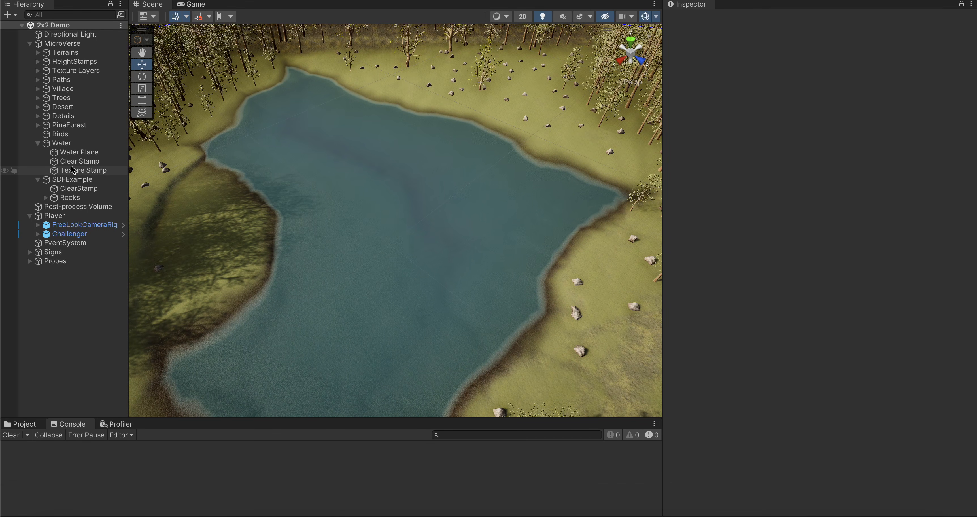
left_click(66, 153)
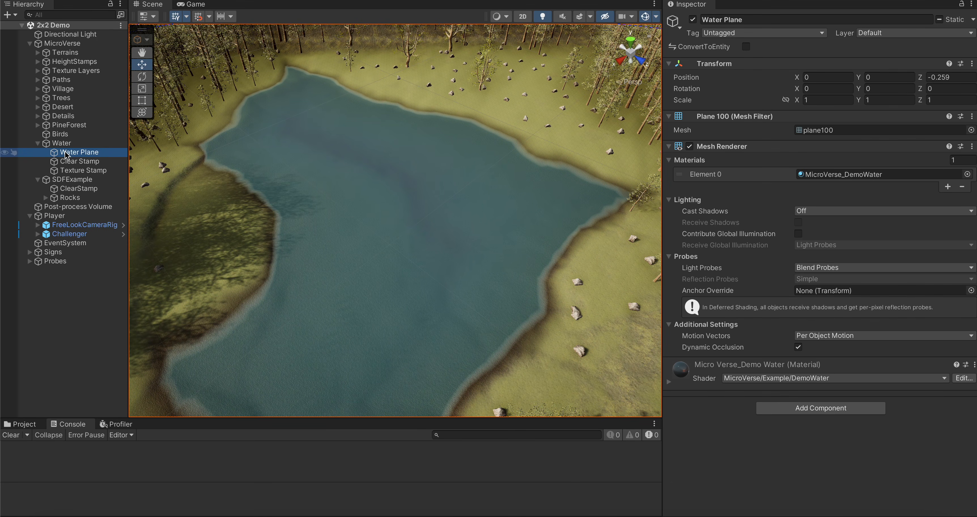
key("Up")
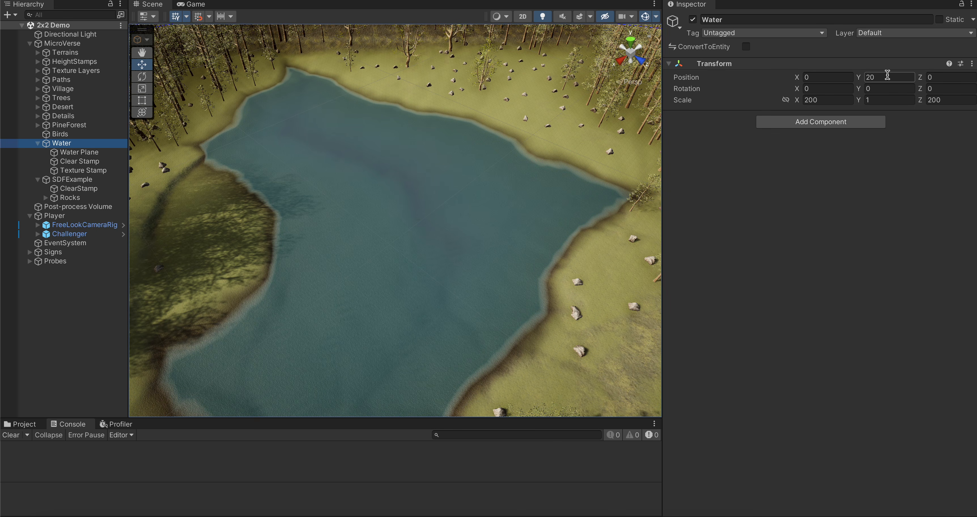
left_click(80, 153)
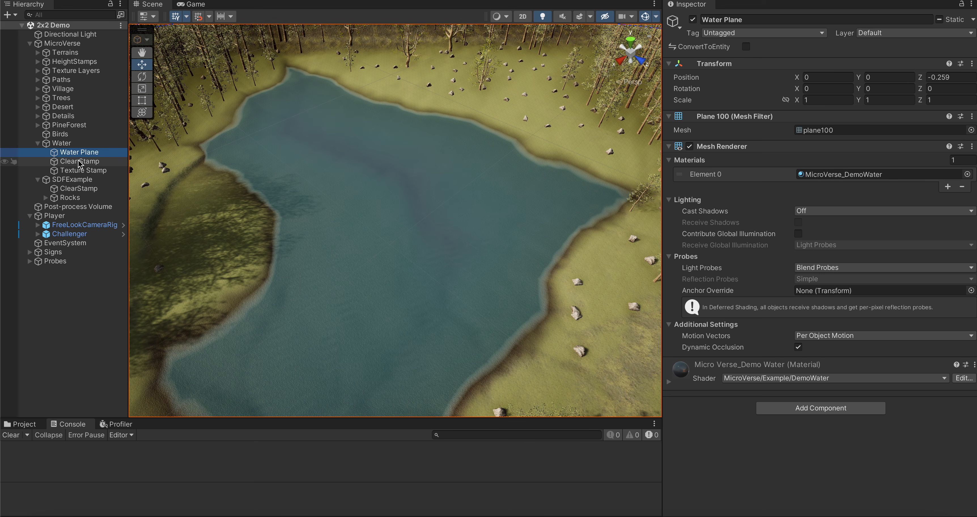
left_click(80, 162)
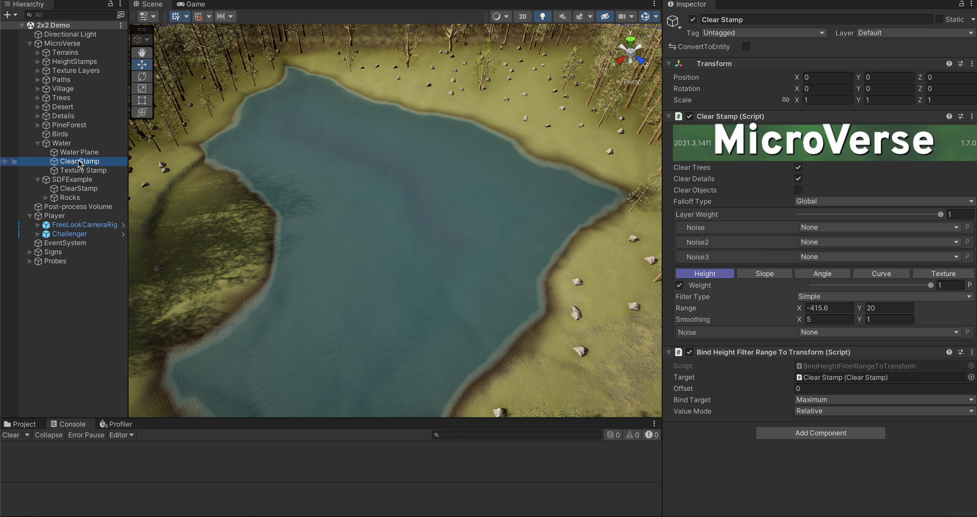
Step: Try raising the Water object's Y position to 26.7, and set it back to 20
left_click(63, 143)
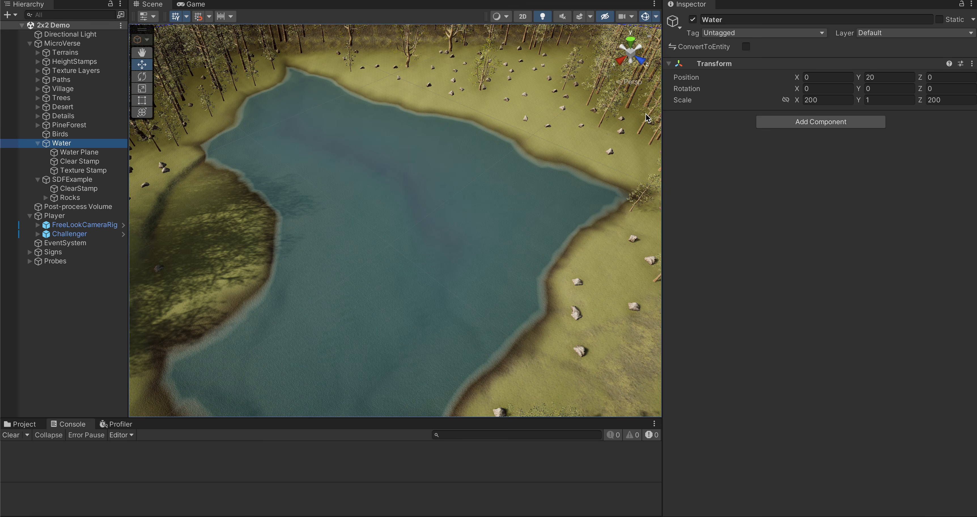
right_click_drag(565, 131, 553, 145)
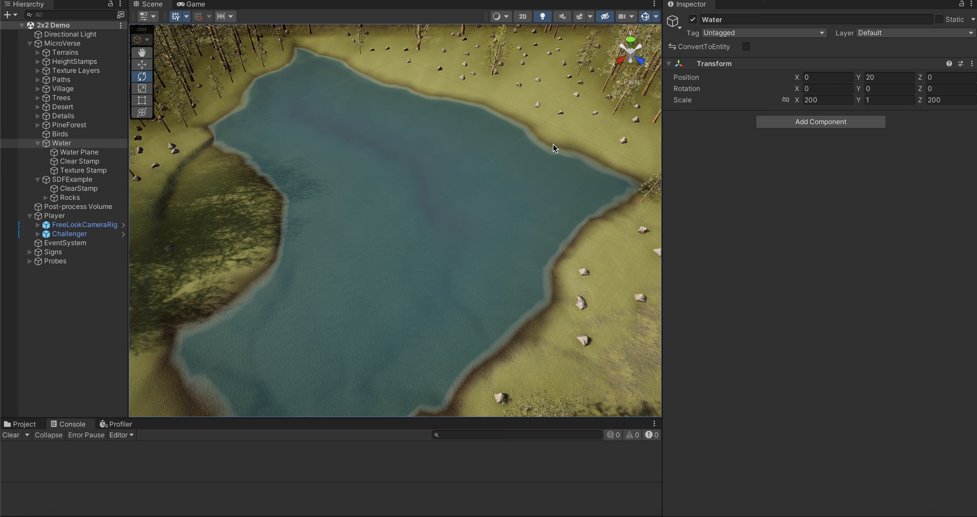
key("e")
right_click_drag(404, 149, 439, 99)
key("w")
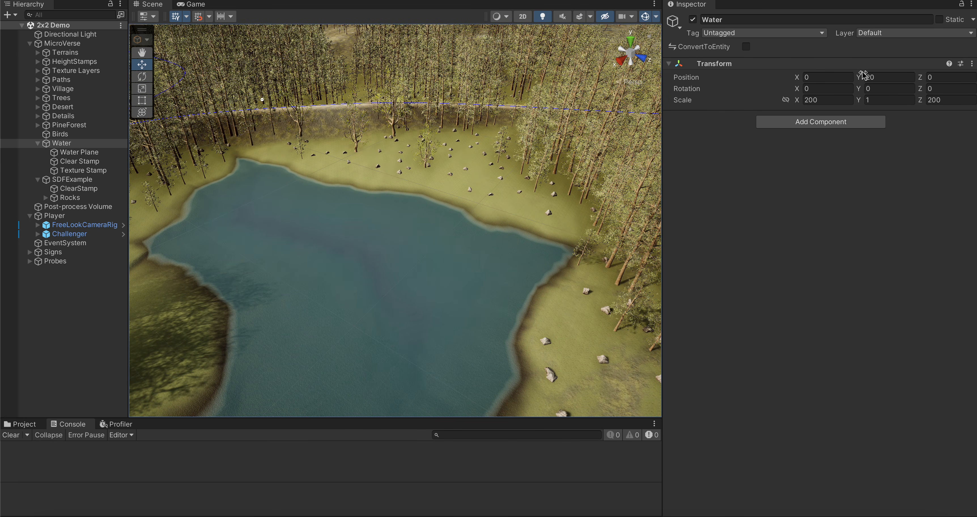
mouse_move(859, 78)
left_mouse_down()
mouse_move(900, 79)
mouse_move(841, 81)
left_mouse_up()
left_click(883, 77)
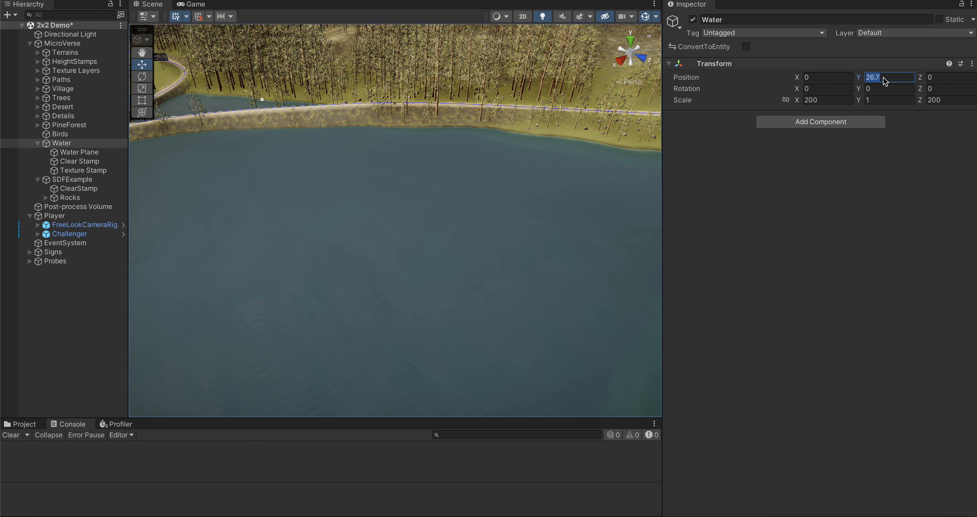
type("20")
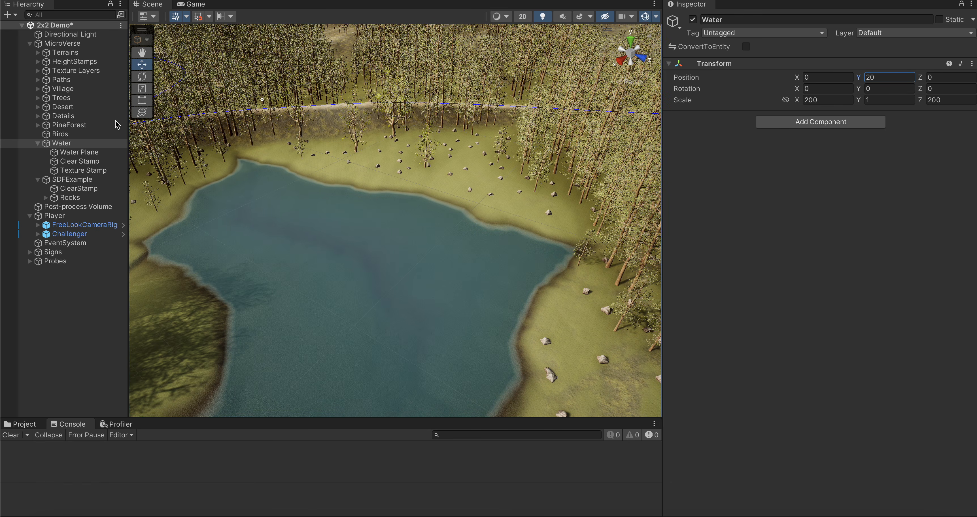
Step: Review the height filter settings of Water's Texture Stamp and Clear Stamp, and inspect the lake shoreline
left_click(79, 171)
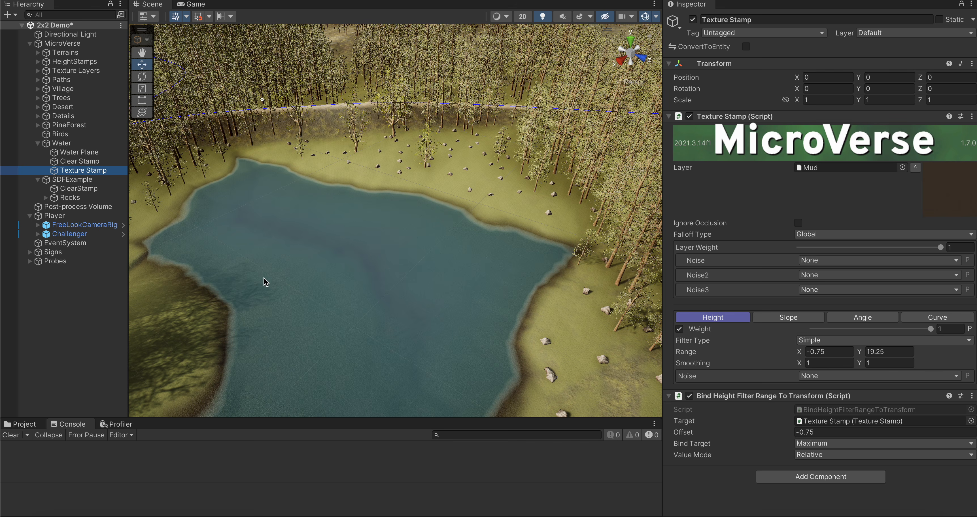
left_click(74, 162)
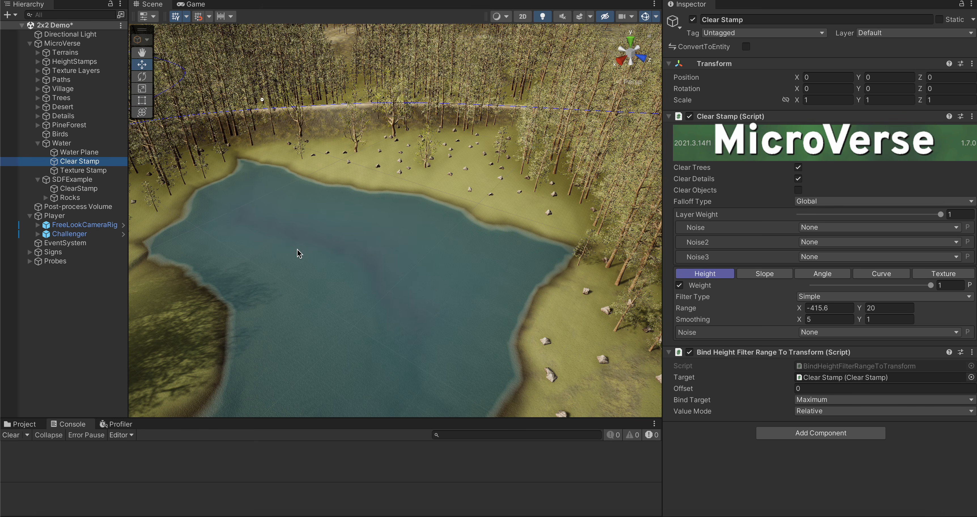
left_click_drag(342, 253, 236, 290, "alt")
right_click_drag(235, 289, 237, 290)
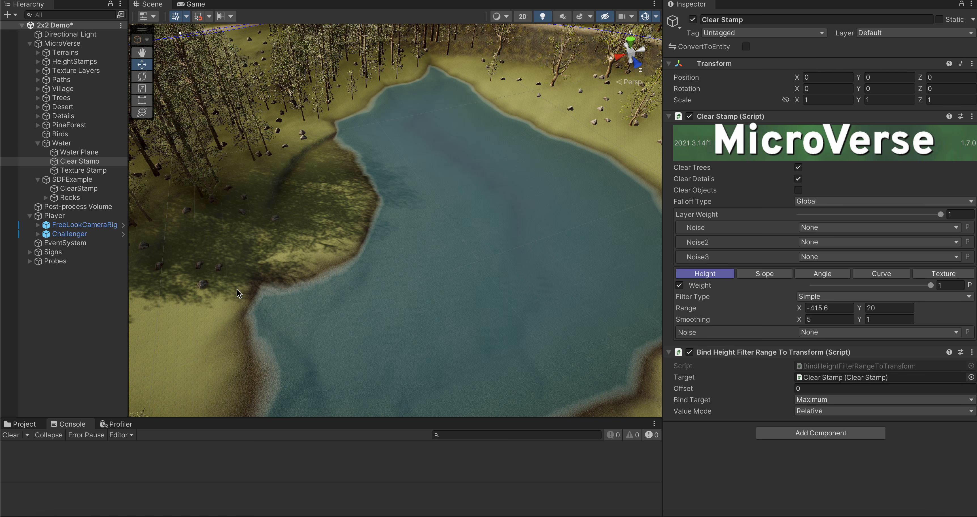
left_click_drag(363, 208, 402, 266, "alt")
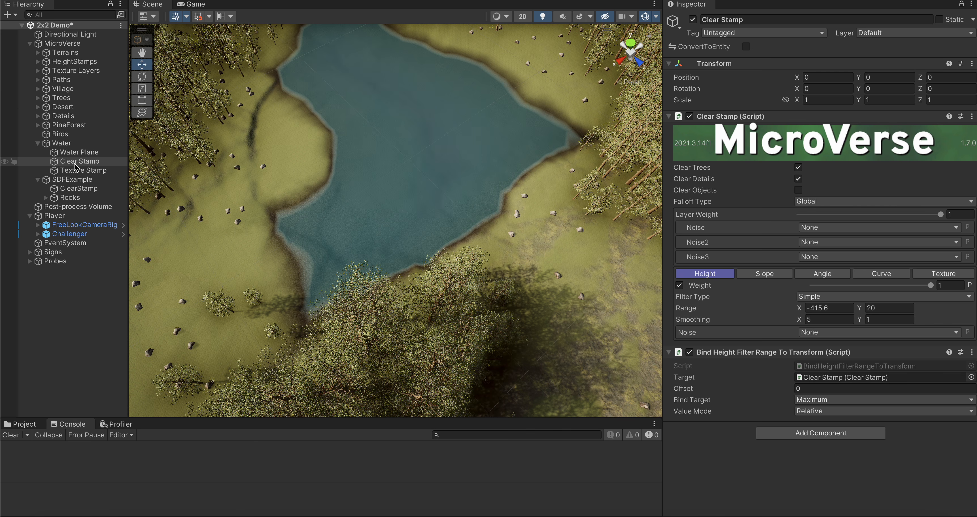
Step: Create a new Ambient asset named lake in the project's root Assets folder
left_click(62, 143)
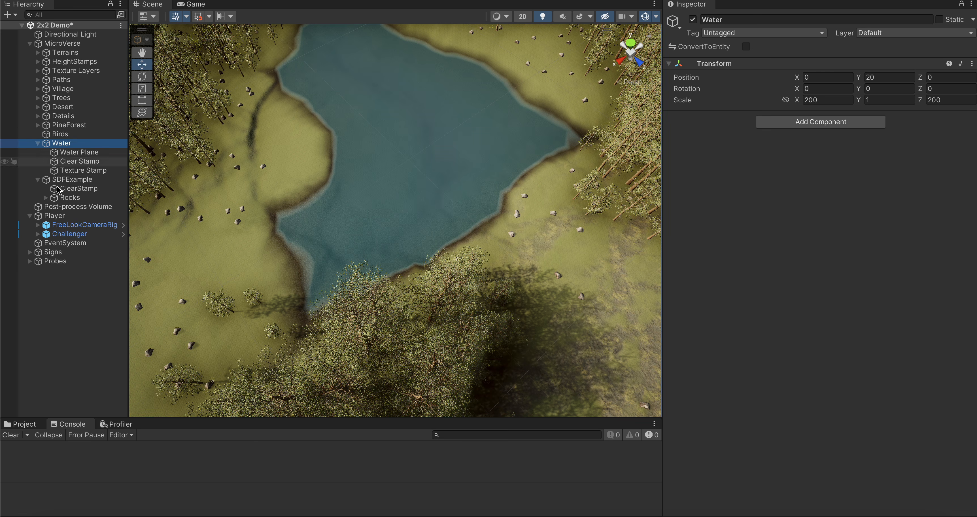
left_click(24, 424)
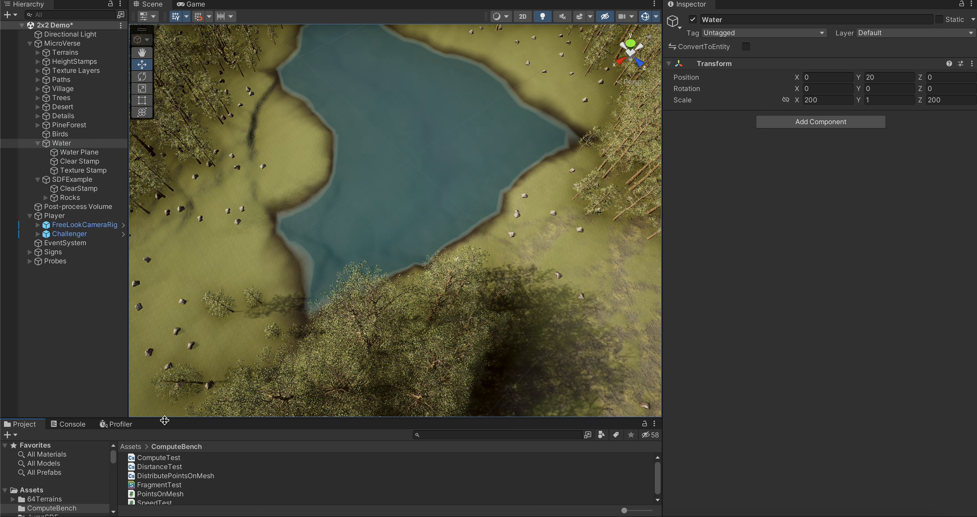
left_click_drag(164, 420, 164, 317)
left_click(34, 389)
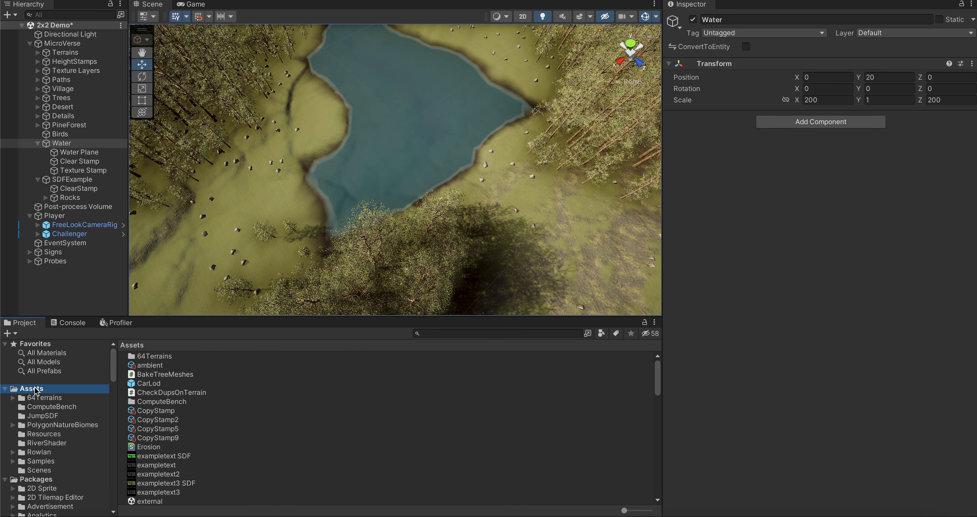
right_click(296, 429)
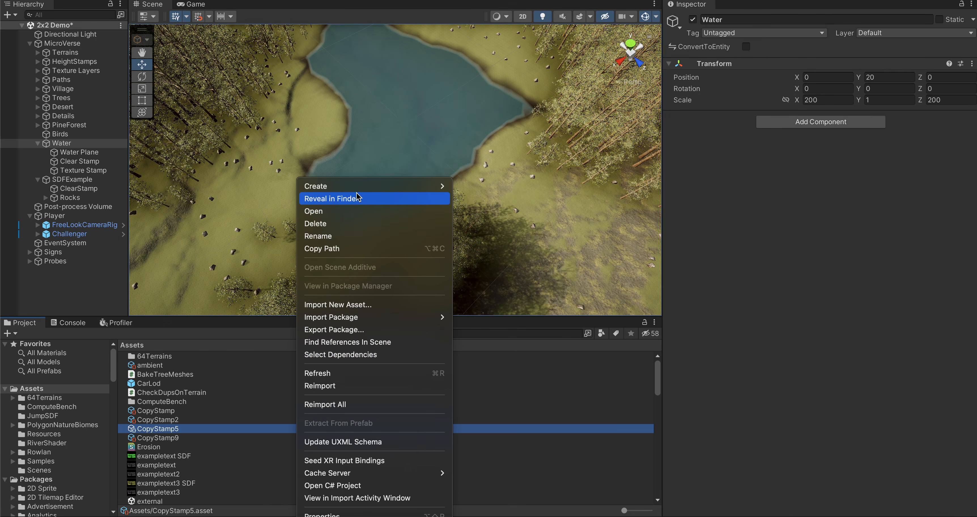
mouse_move(341, 186)
mouse_move(478, 2)
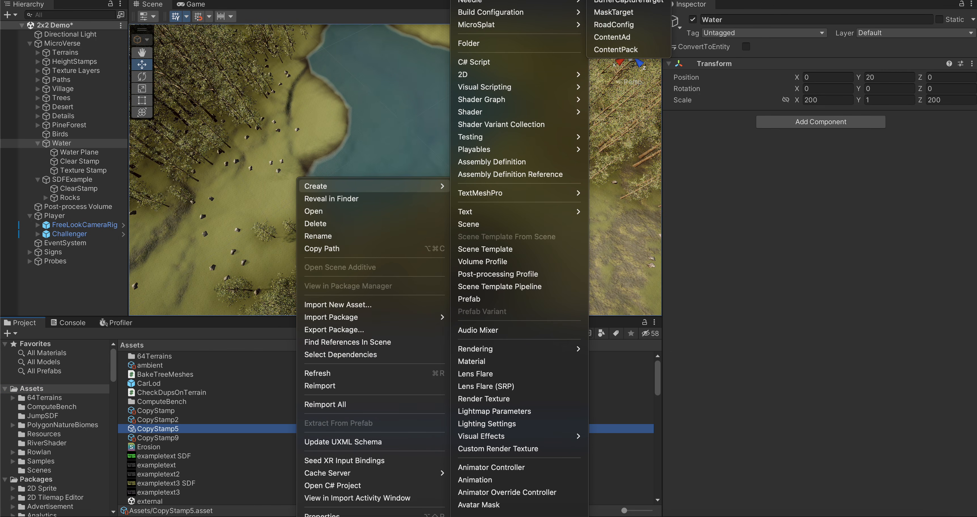
left_click(614, 1)
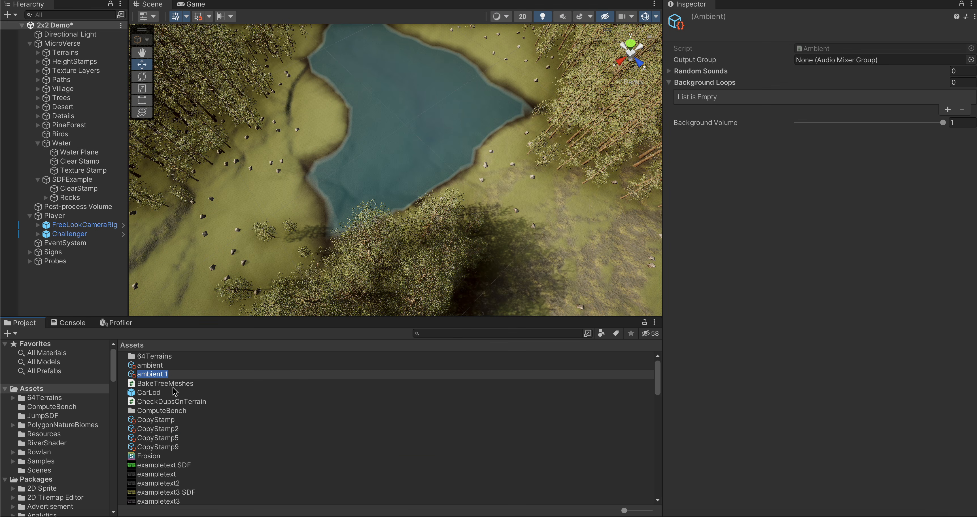
type("lake")
key("Return")
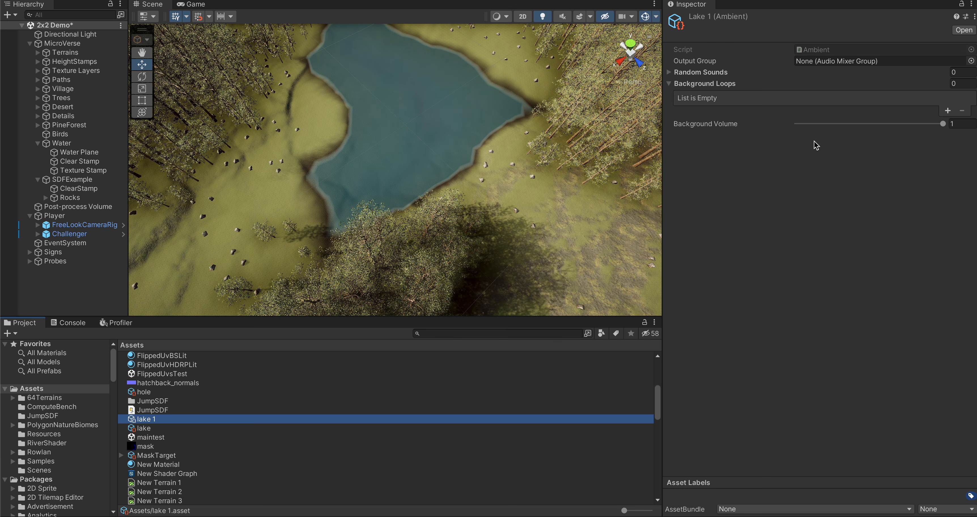
left_click(947, 109)
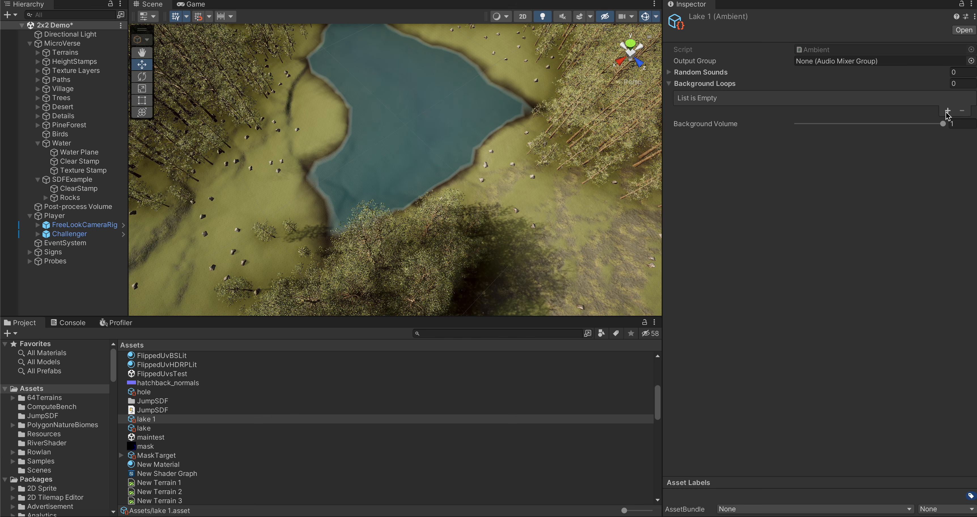
scroll(239, 485, "down", 15)
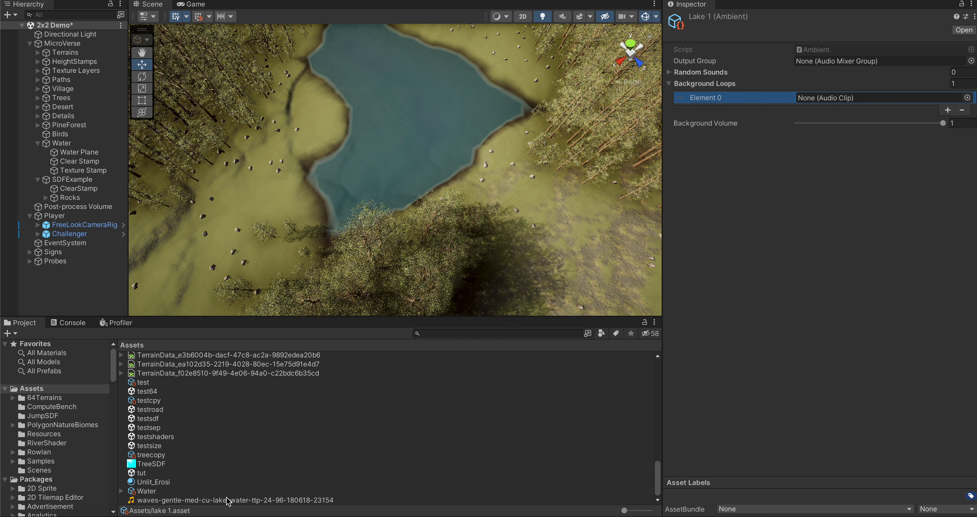
left_click_drag(230, 500, 813, 102)
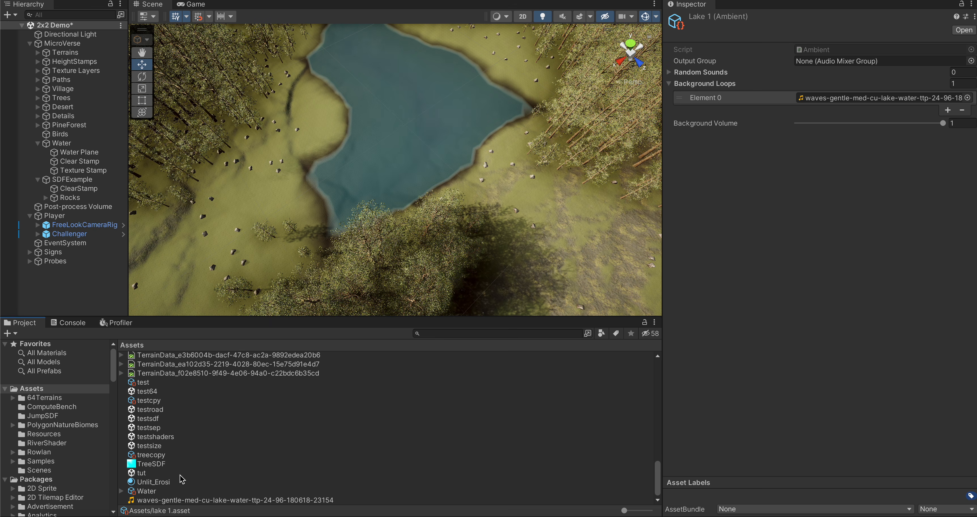
Step: Delete the existing Water mask target from the Assets folder
right_click(149, 492)
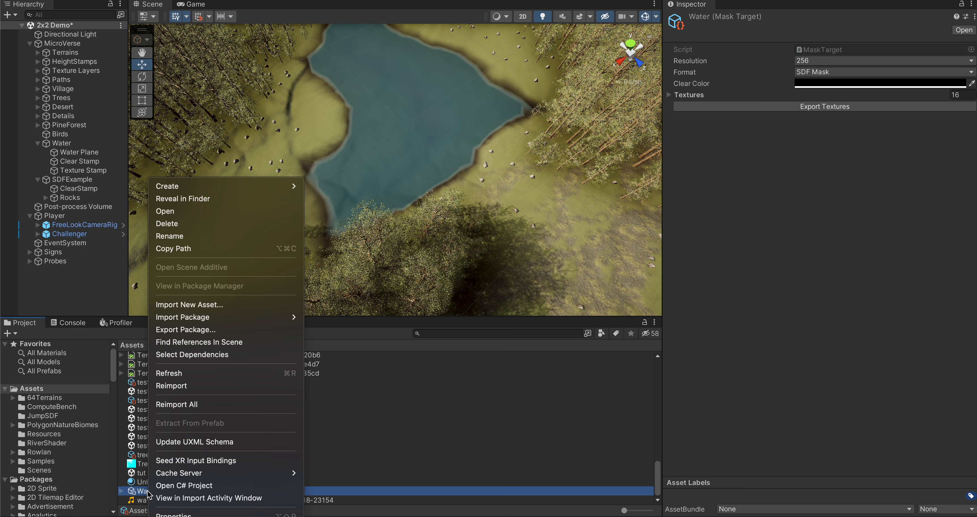
left_click(169, 224)
left_click(522, 201)
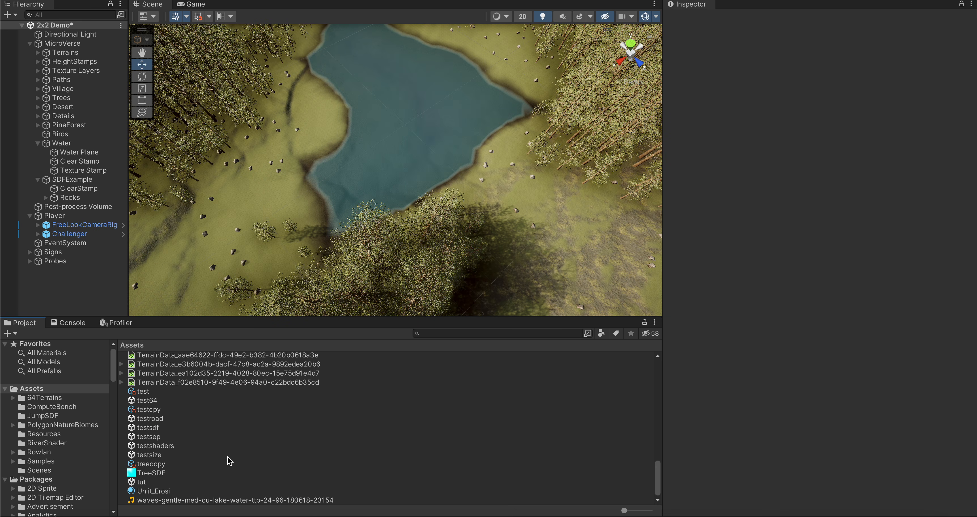
left_click(280, 0)
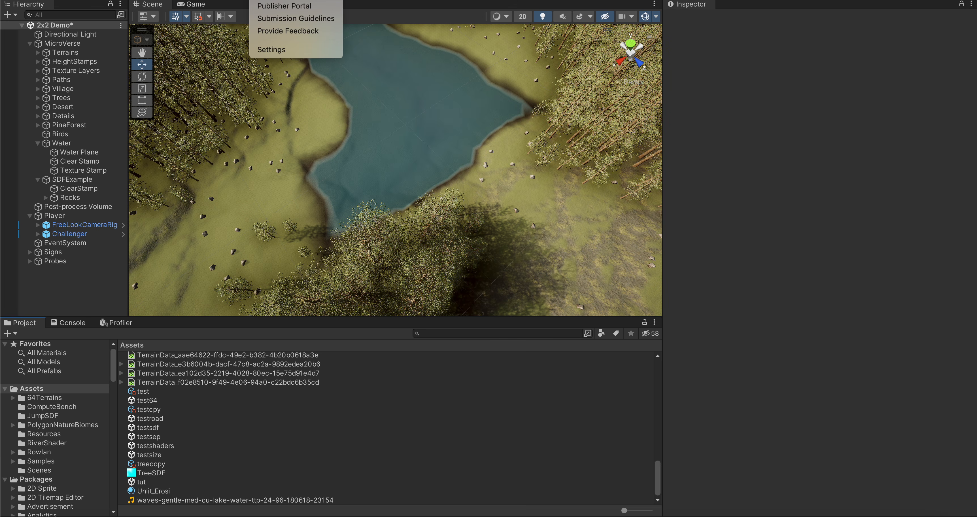
mouse_move(167, 0)
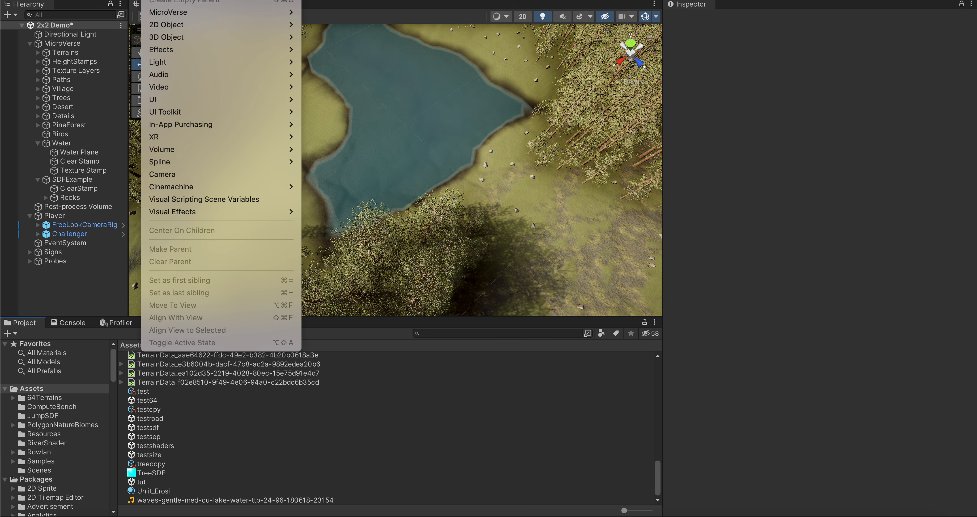
mouse_move(193, 17)
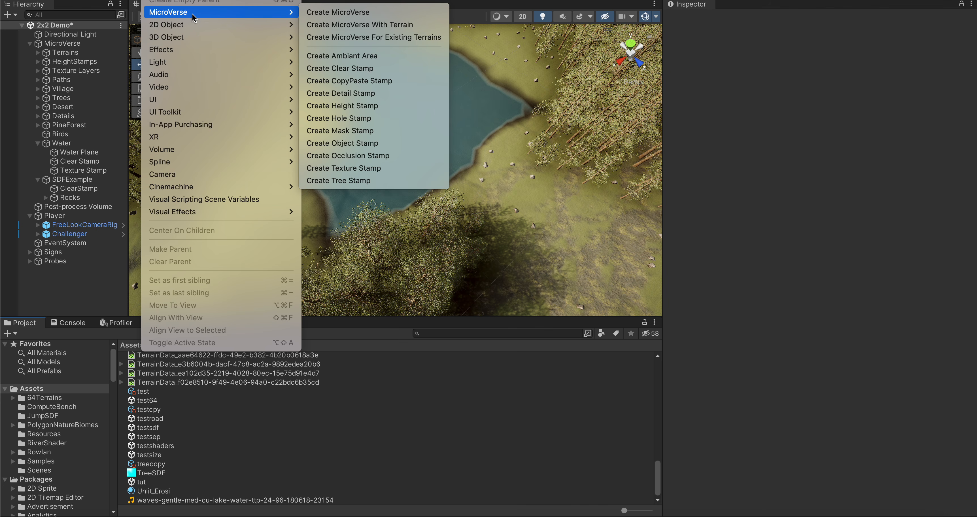
mouse_move(213, 0)
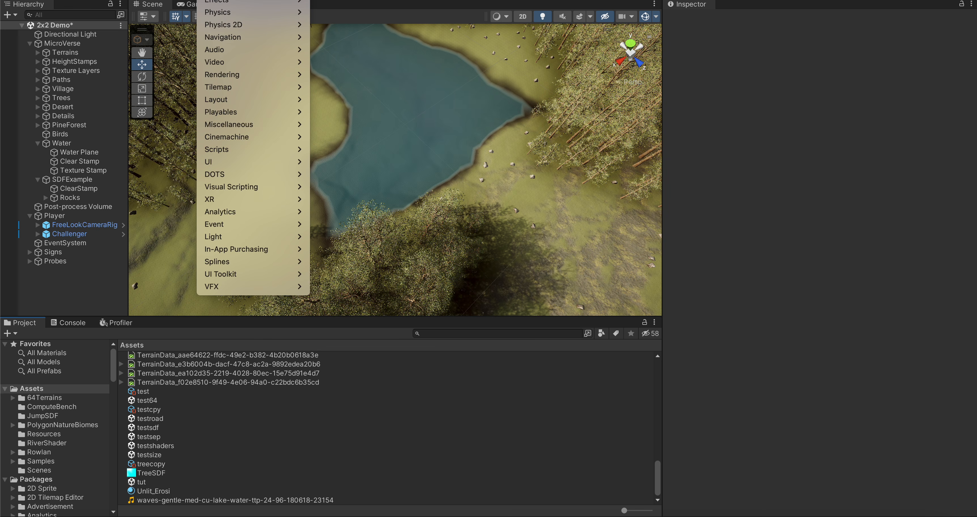
Step: Create a new MaskTarget asset named Water in the root Assets folder
right_click(274, 427)
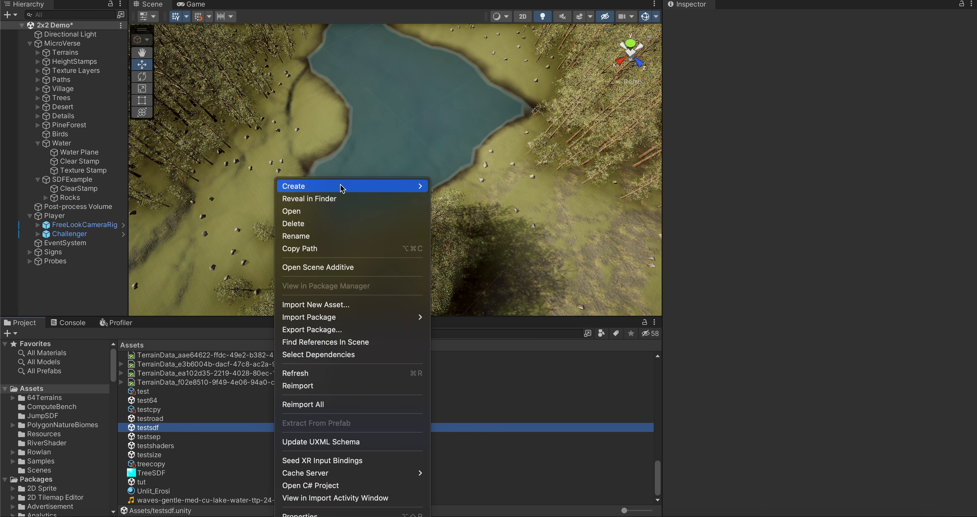
mouse_move(341, 187)
mouse_move(480, 1)
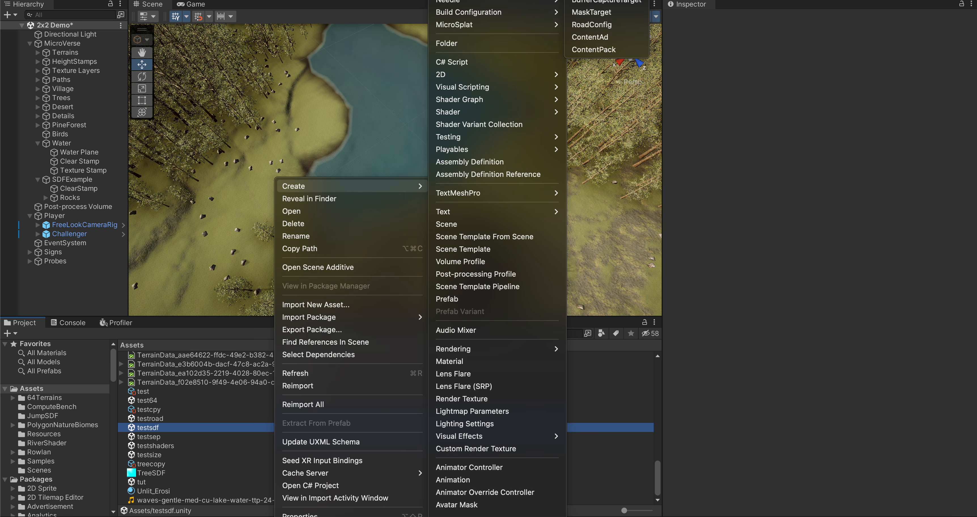
left_click(597, 14)
type("Water")
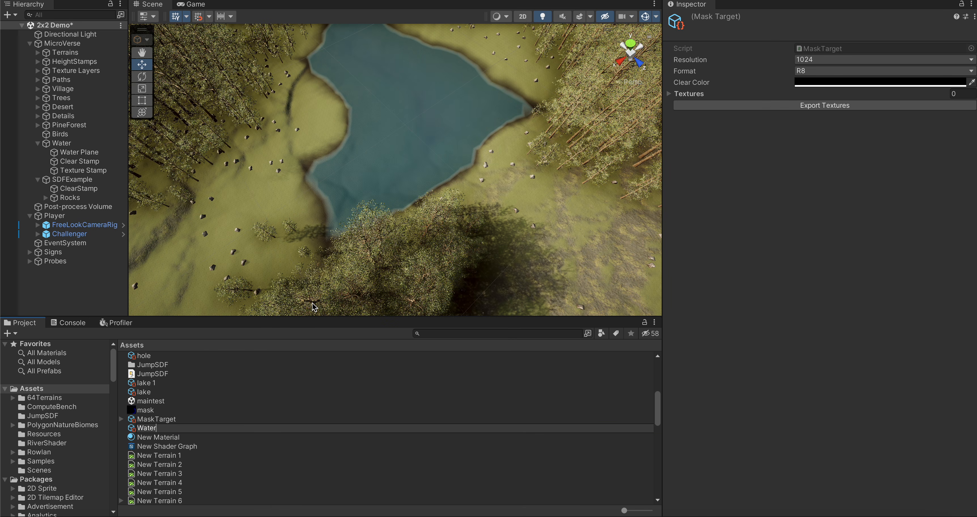
key("Return")
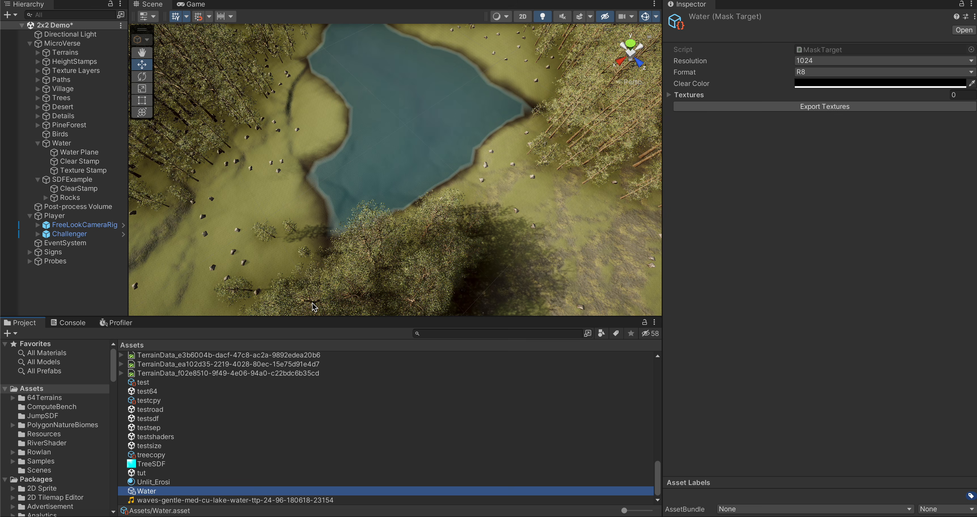
Step: Set the Water mask target's resolution to 256 and its format to SDF Mask
left_click(812, 60)
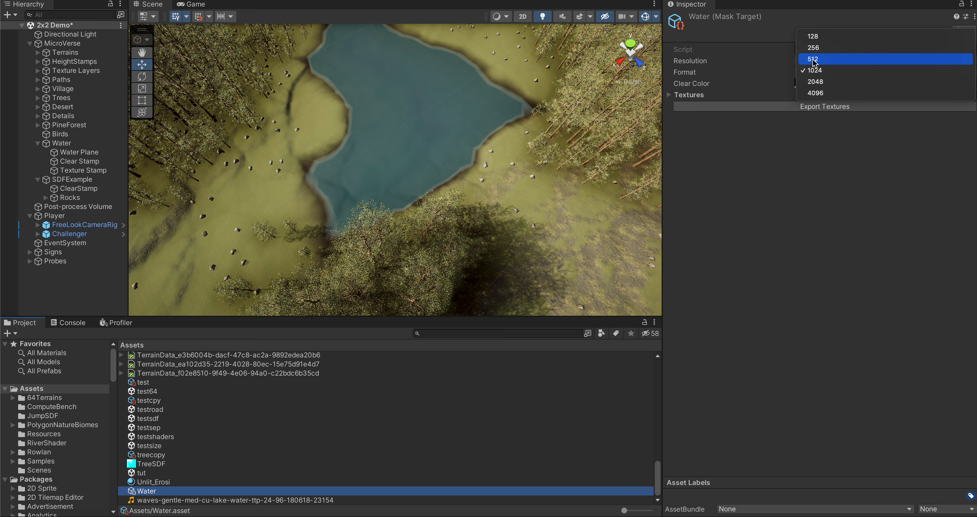
left_click(812, 47)
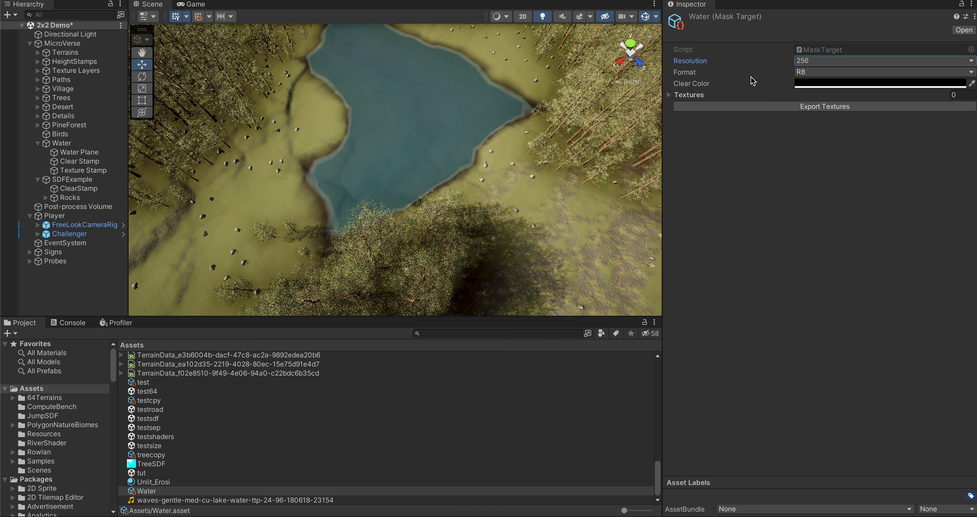
left_click(811, 73)
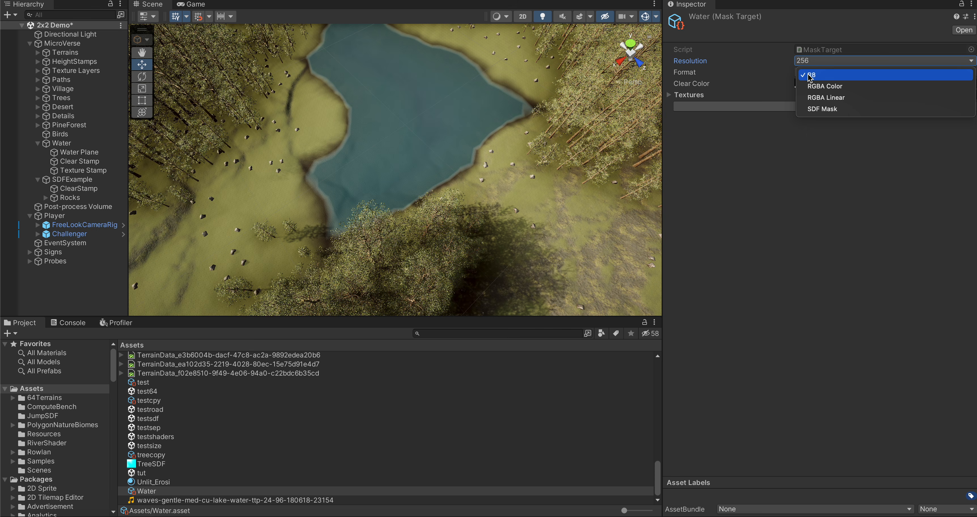
left_click(810, 109)
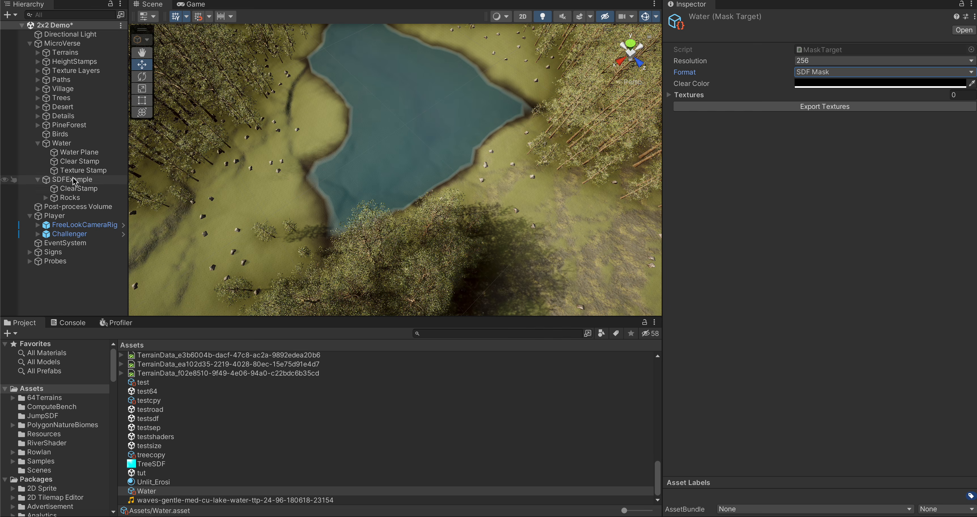
Step: Add a MicroVerse Mask Stamp as a child of the Water object in the scene
left_click(60, 145)
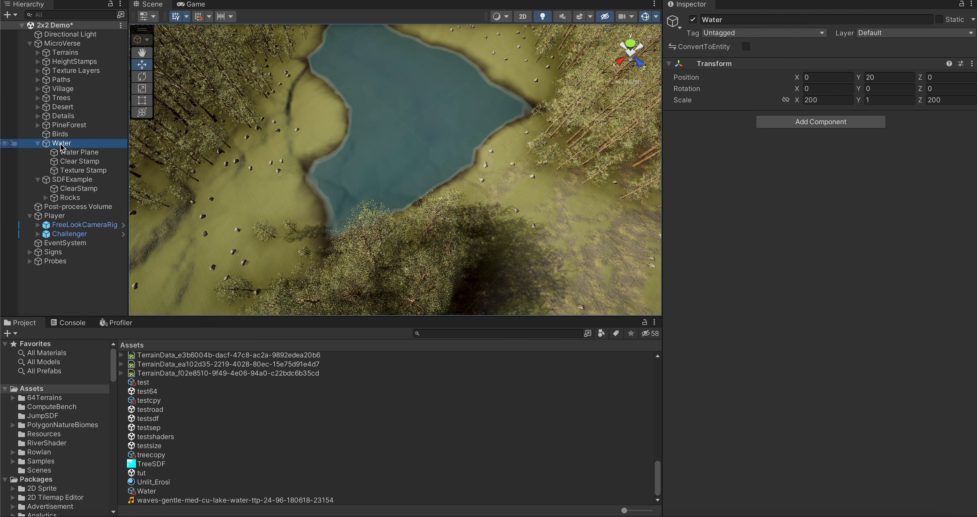
left_click(166, 0)
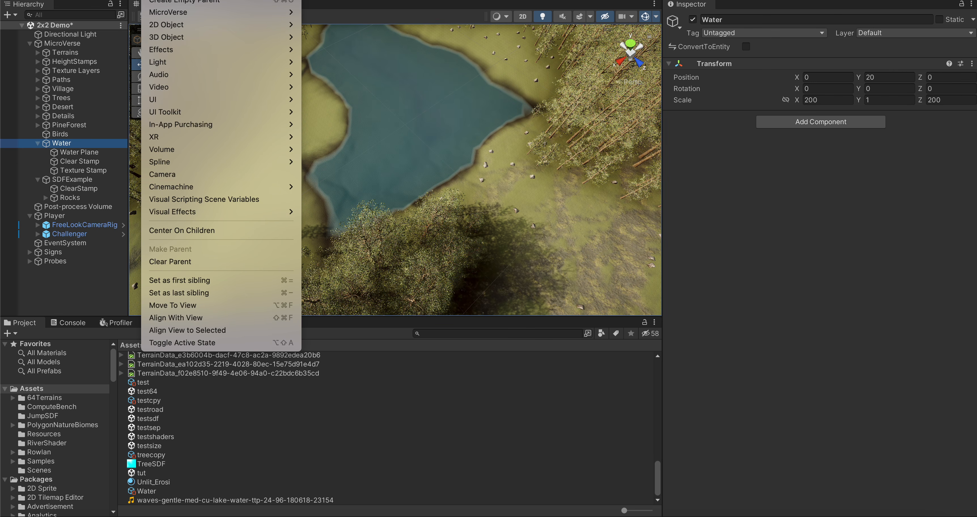
mouse_move(231, 12)
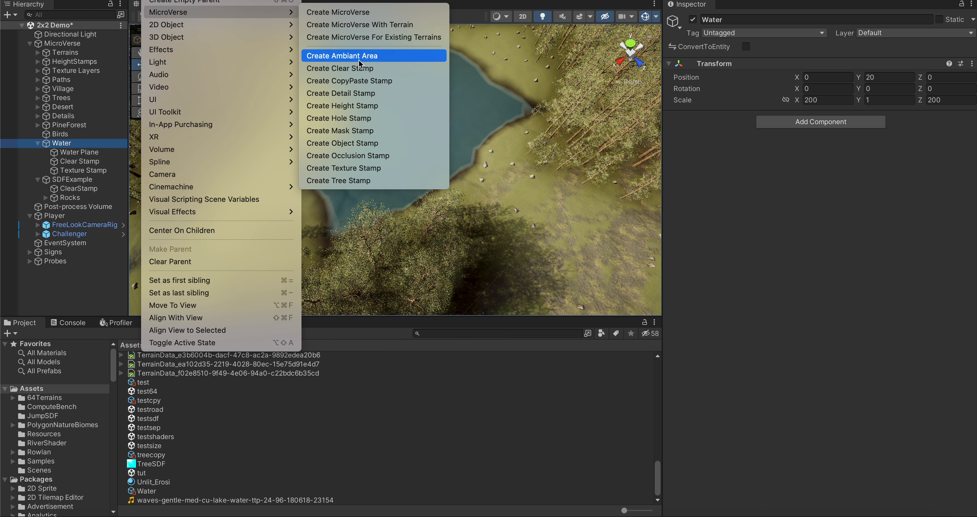
left_click(349, 130)
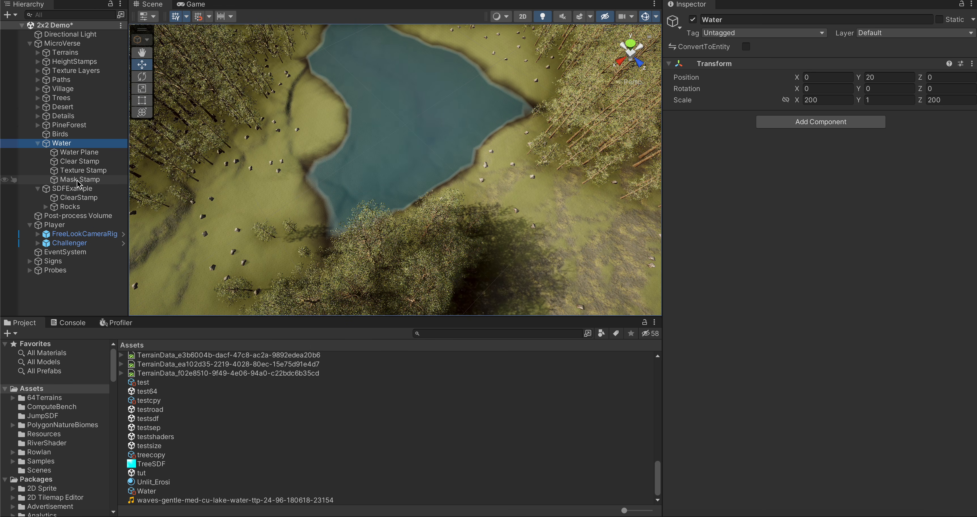
Step: Set the Mask Stamp's scale to 1 on all three axes and its Y position to 0
left_click(77, 180)
left_click(824, 98)
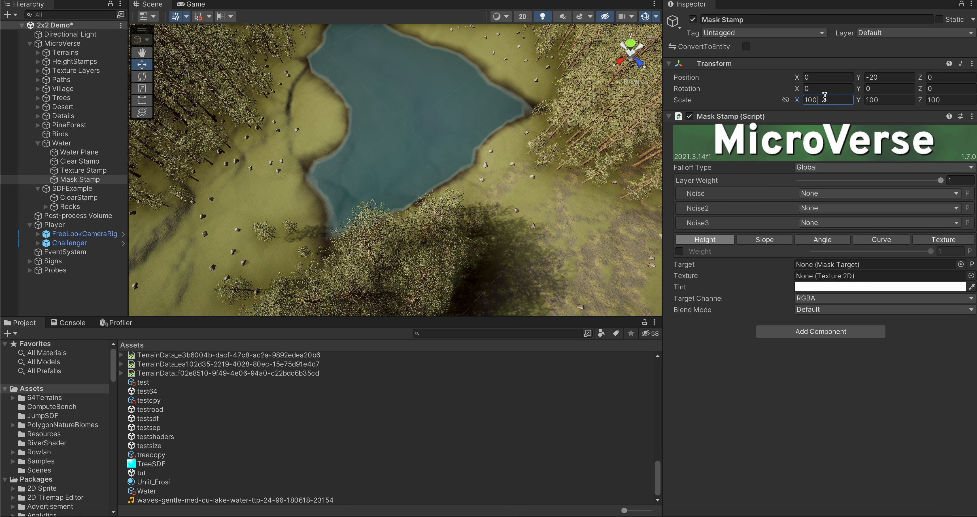
type("1")
left_click(901, 99)
type("1")
left_click(929, 99)
type("1")
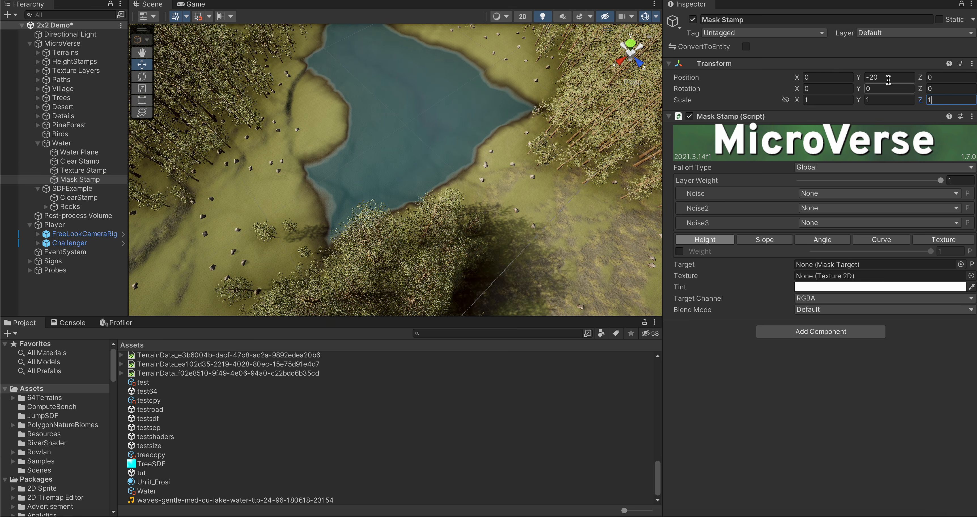
left_click(888, 77)
type("0")
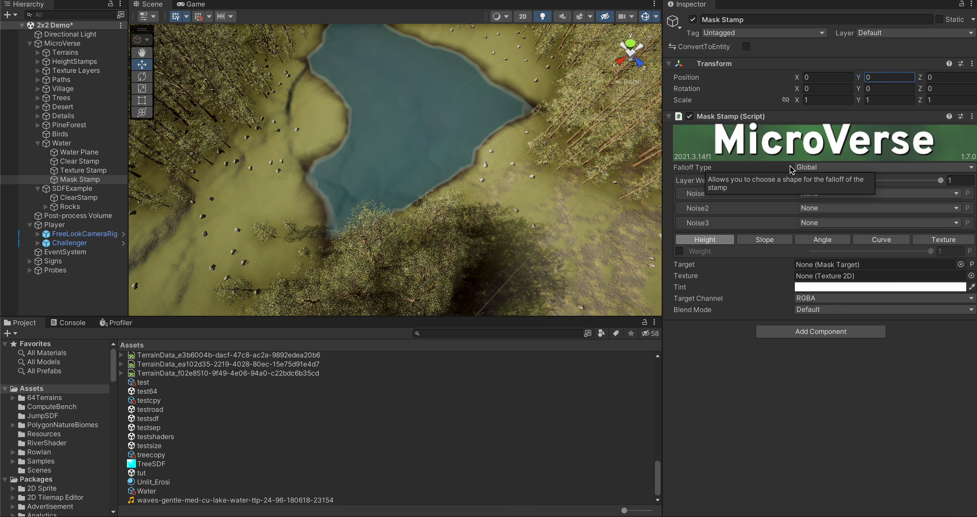
Step: Enable the Mask Stamp's height filter and assign the Water mask target as the stamp's target
left_click(679, 251)
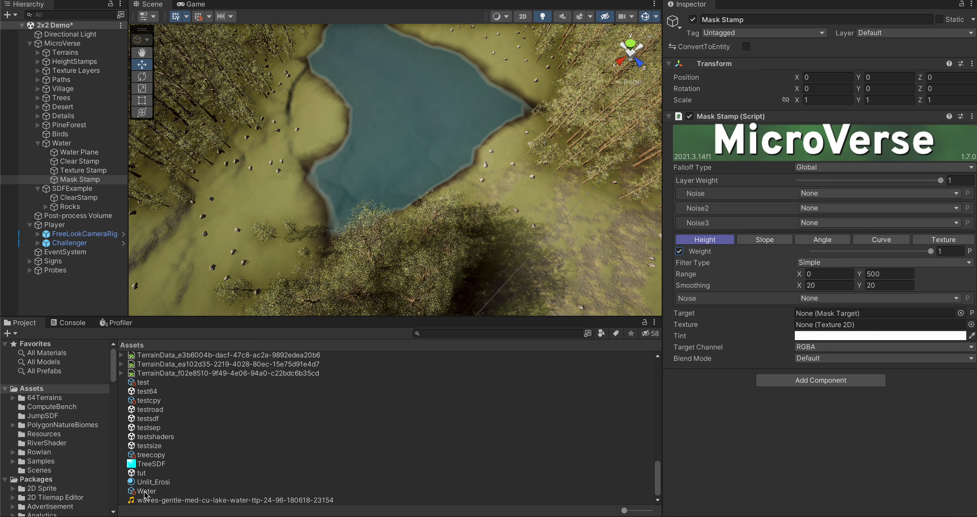
left_click_drag(147, 492, 846, 315)
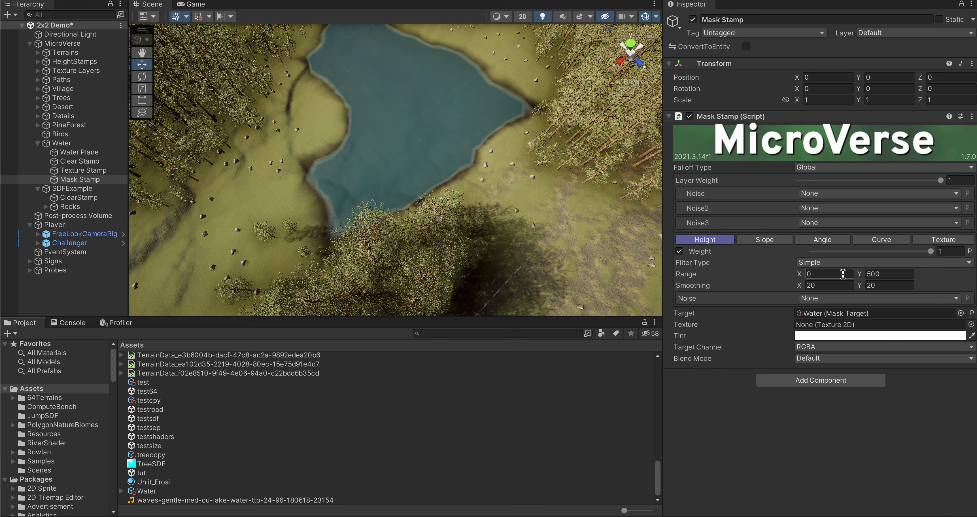
Step: Preview the Mask Stamp's height filter over the terrain and set its range maximum to 20
left_click(889, 274)
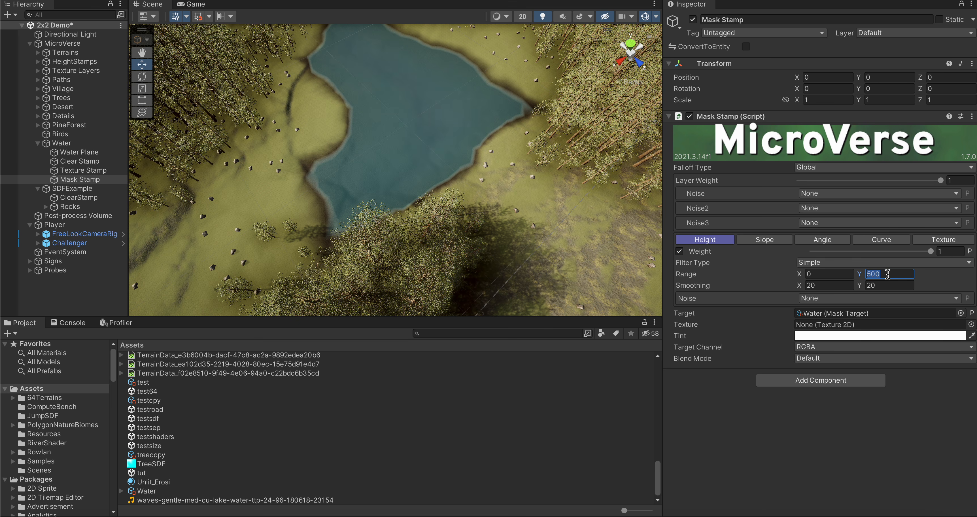
type("100")
right_click_drag(281, 200, 279, 91)
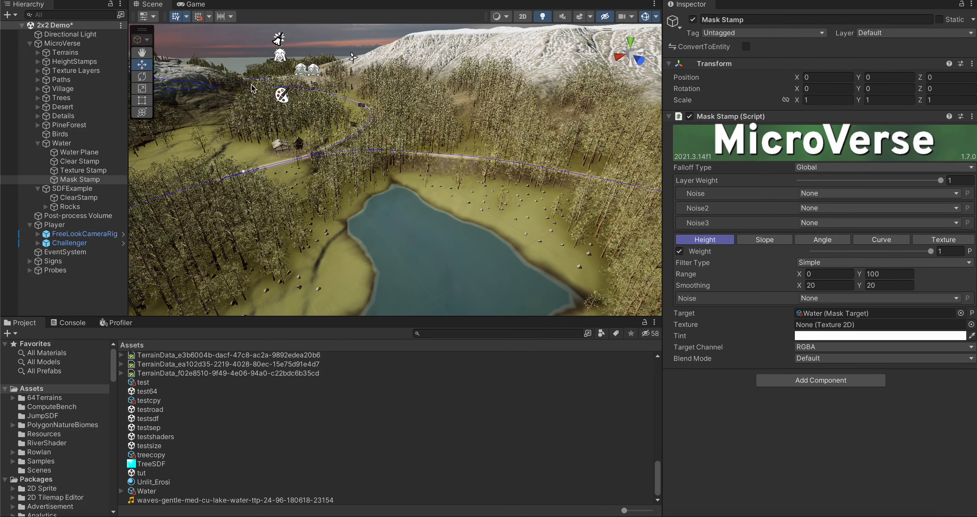
left_click(969, 254)
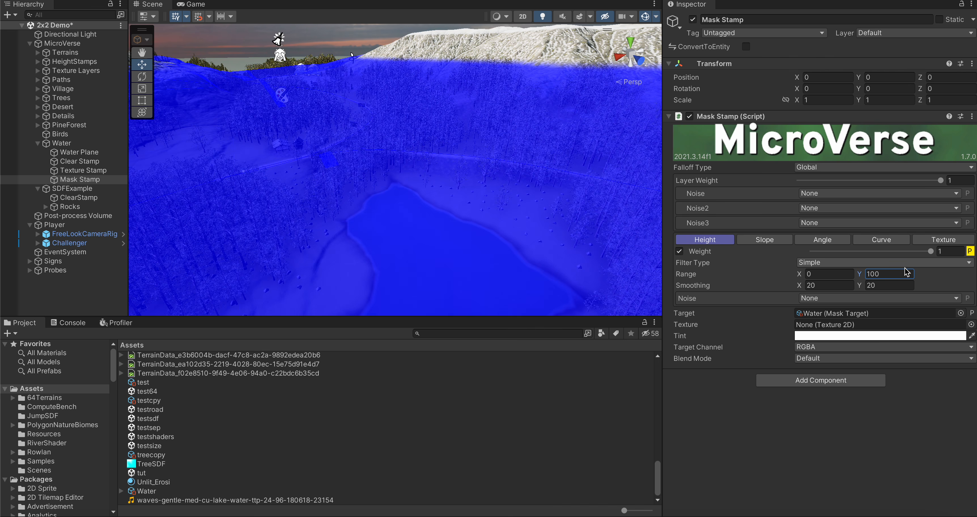
left_click(897, 274)
type("20")
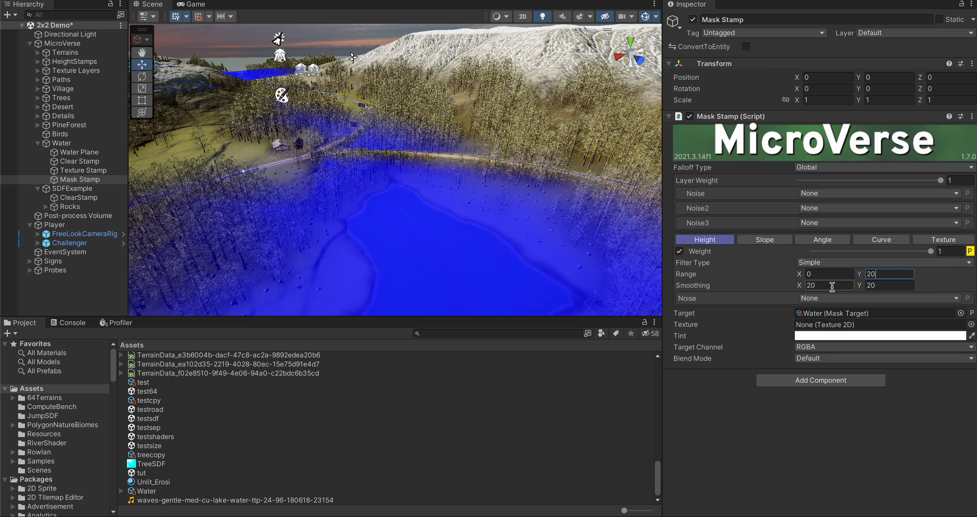
Step: Set both height filter smoothing values of the Mask Stamp to 0 and check the mask preview around the lake
left_click(823, 274)
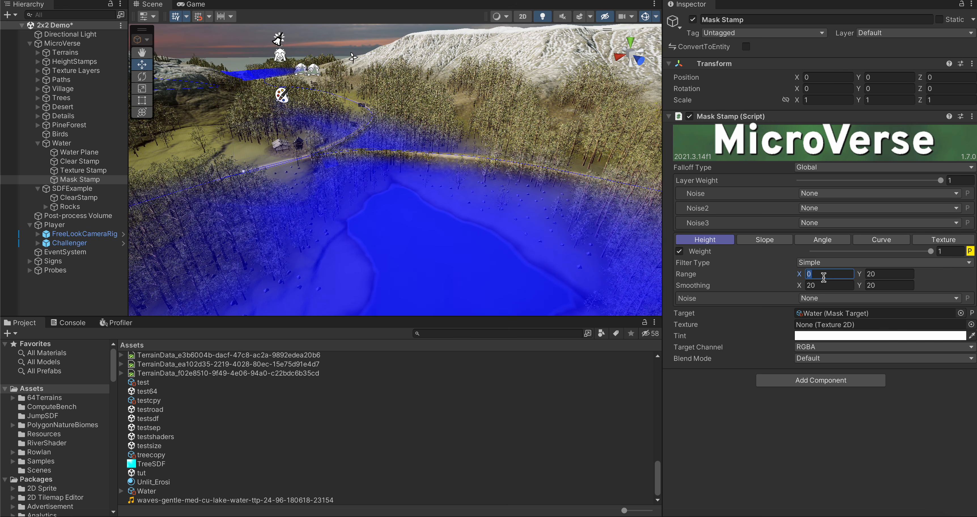
left_click(822, 281)
type("0")
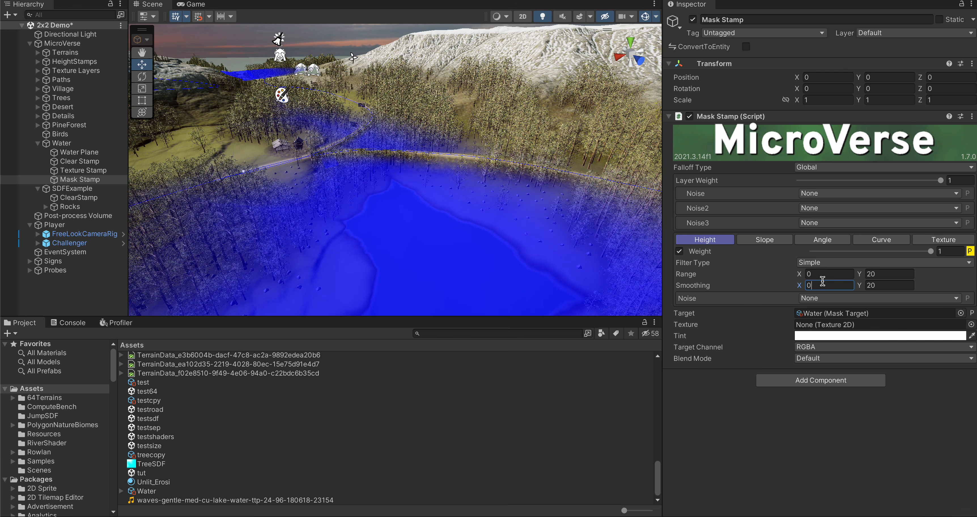
left_click(903, 286)
type("0")
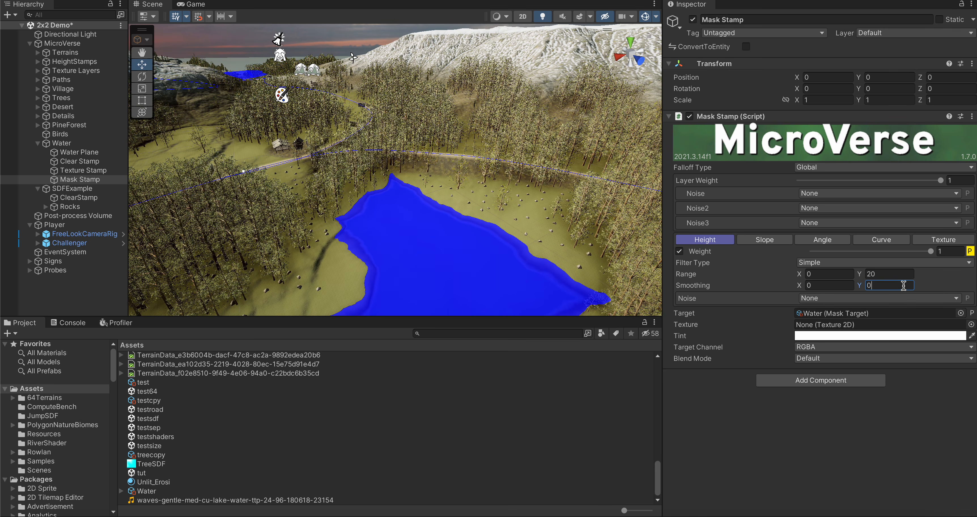
left_click_drag(413, 275, 418, 323, "alt")
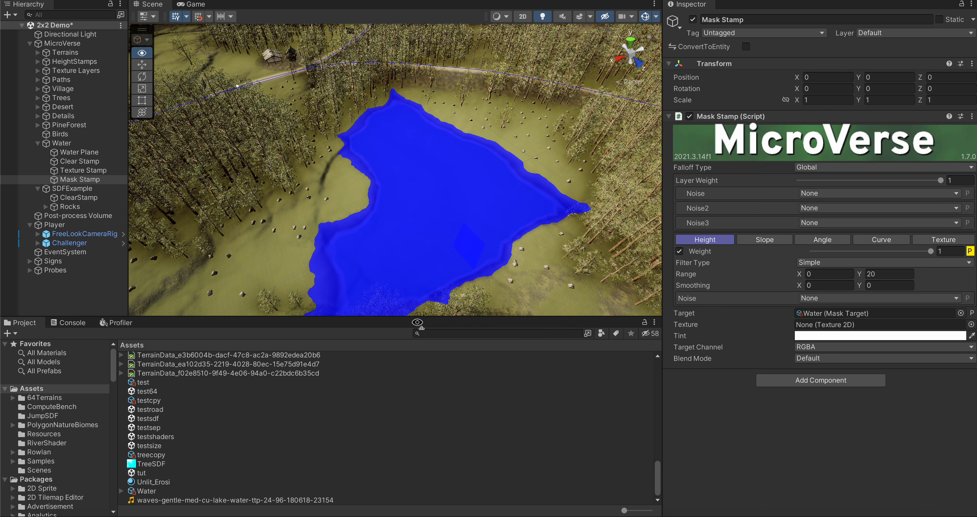
Step: Add a Bind Height Filter Range To Transform component to the Mask Stamp, with the stamp itself as its target
left_click(788, 383)
type("Bind")
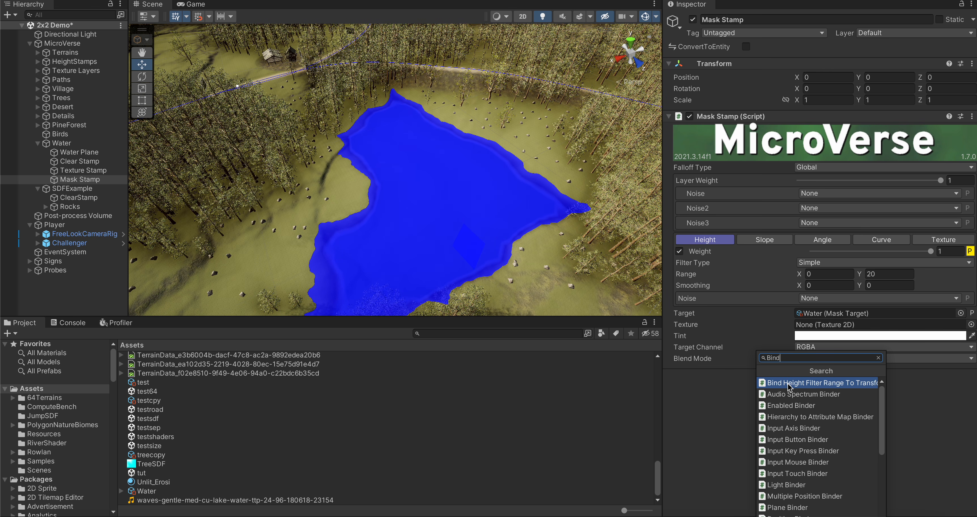
left_click(788, 384)
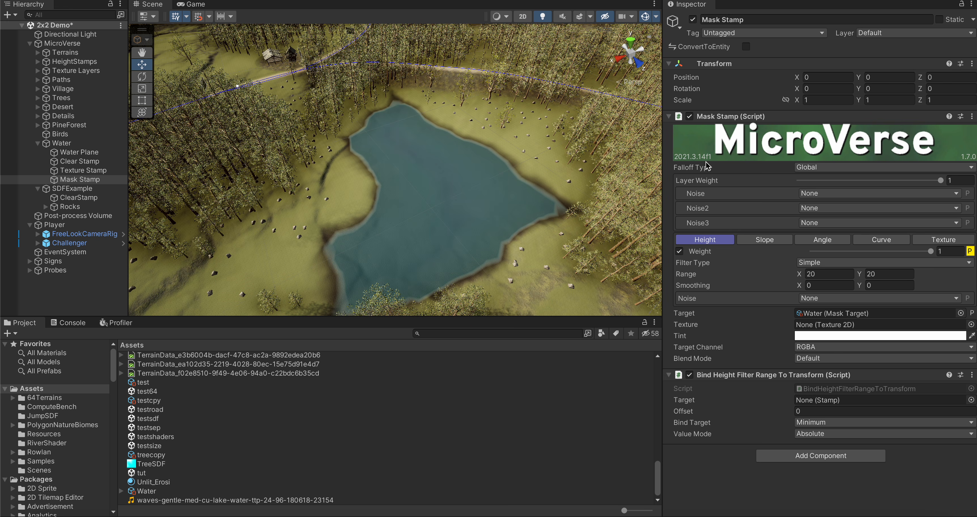
left_click_drag(725, 118, 815, 402)
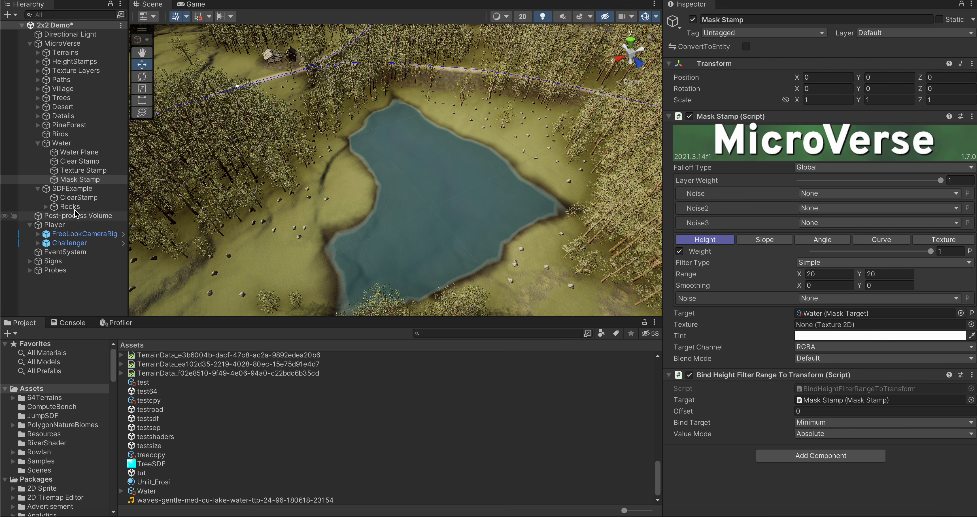
Step: Try raising the Water object to Y position 25 and check the Mask Stamp's height filter range
left_click(57, 146)
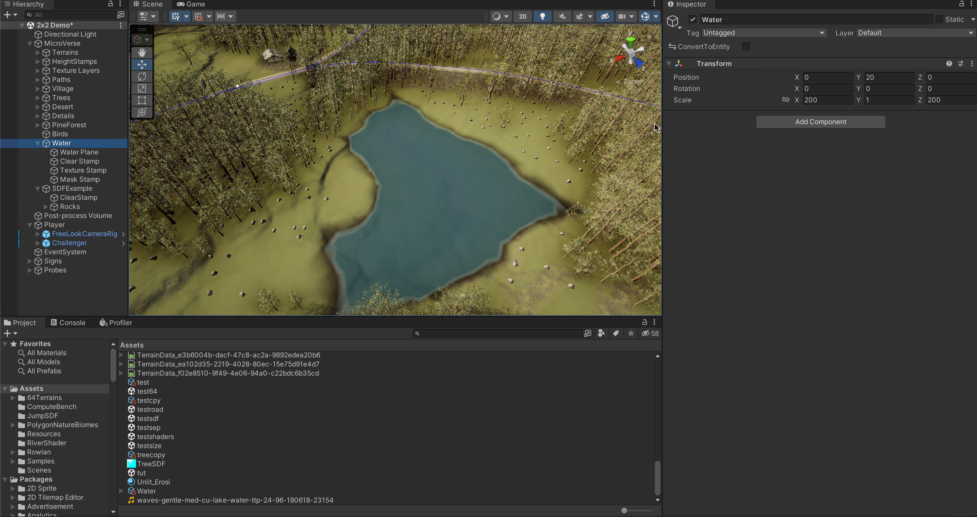
left_click(872, 77)
type("25")
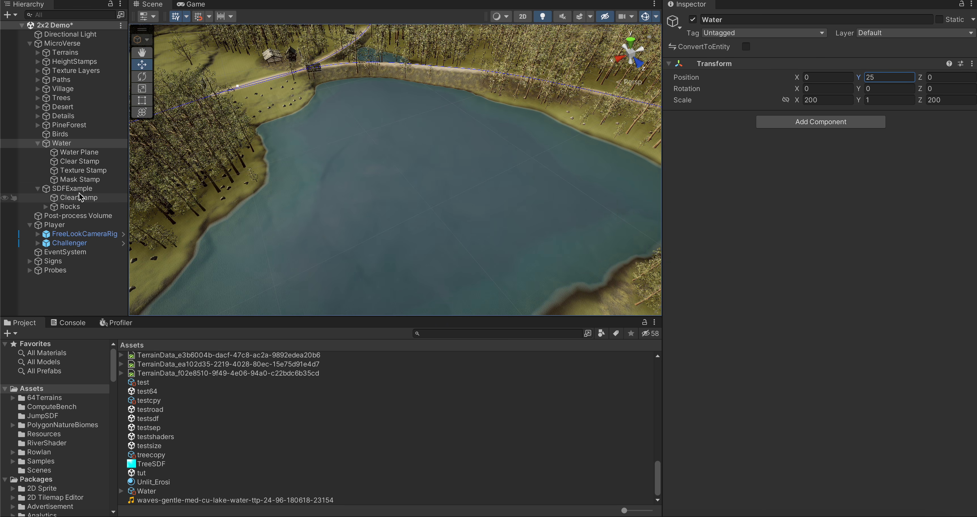
left_click(74, 178)
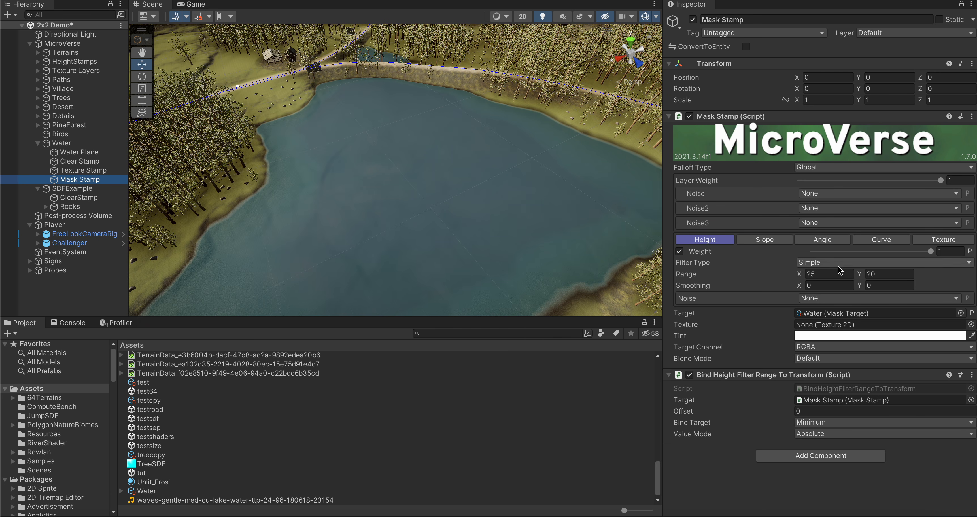
left_click(893, 273)
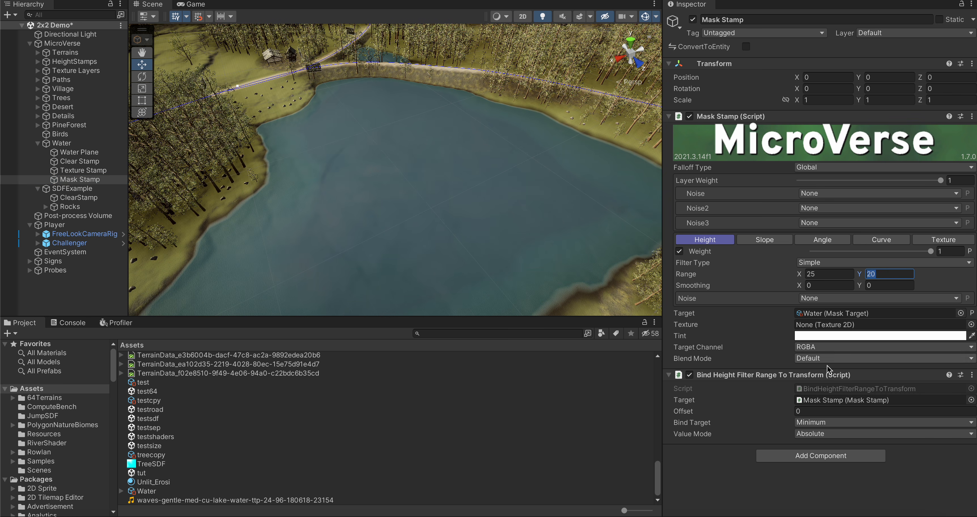
Step: Set the height binding's Bind Target to Maximum and the Mask Stamp's height range minimum to -500
left_click(819, 423)
left_click(819, 436)
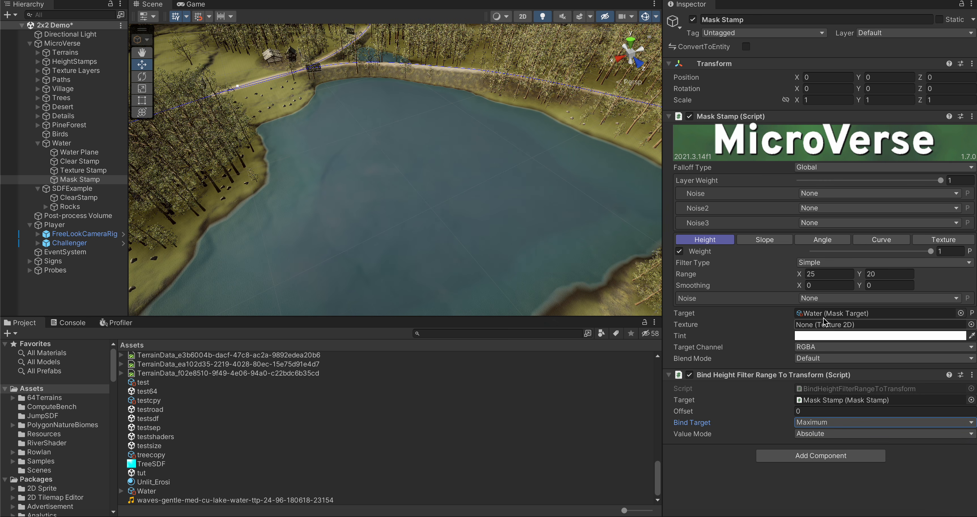
left_click(824, 273)
type("-500")
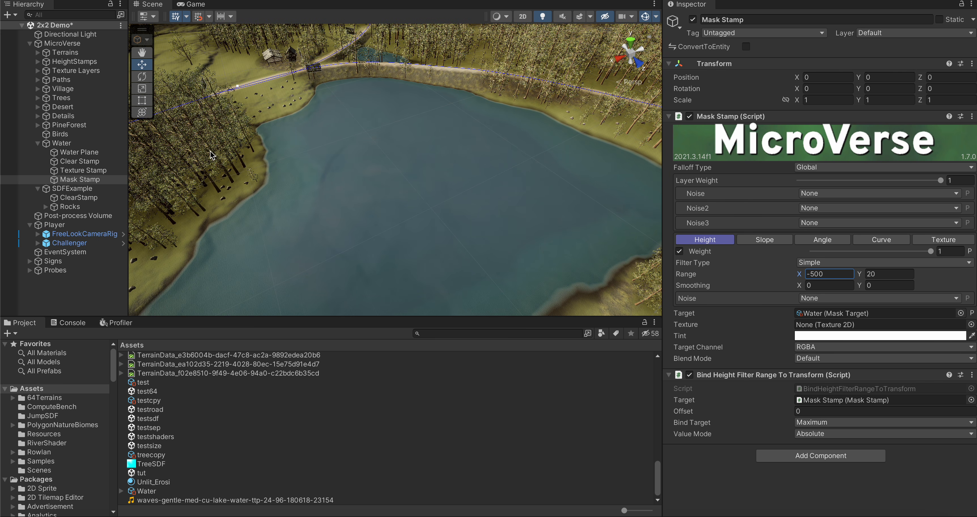
Step: Set the Water object's Y position to 22
left_click(61, 143)
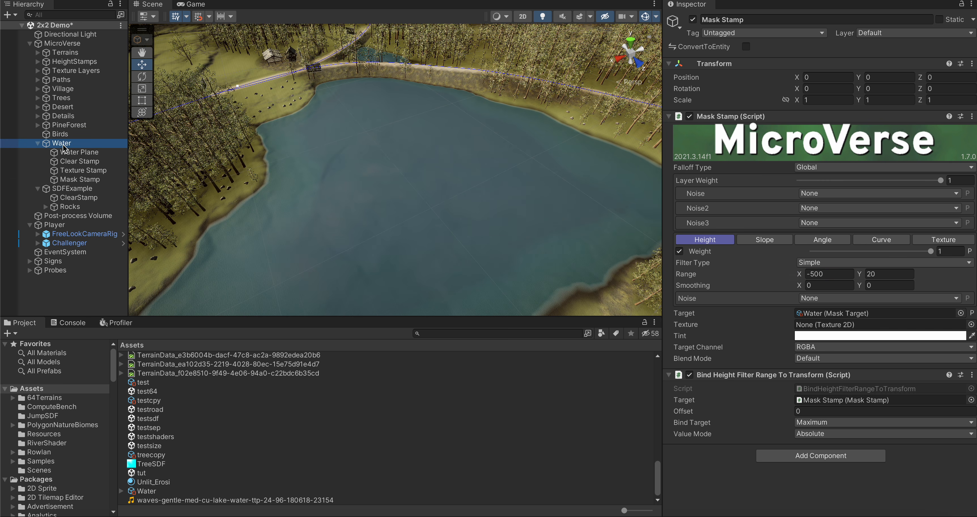
left_click(883, 82)
type("22")
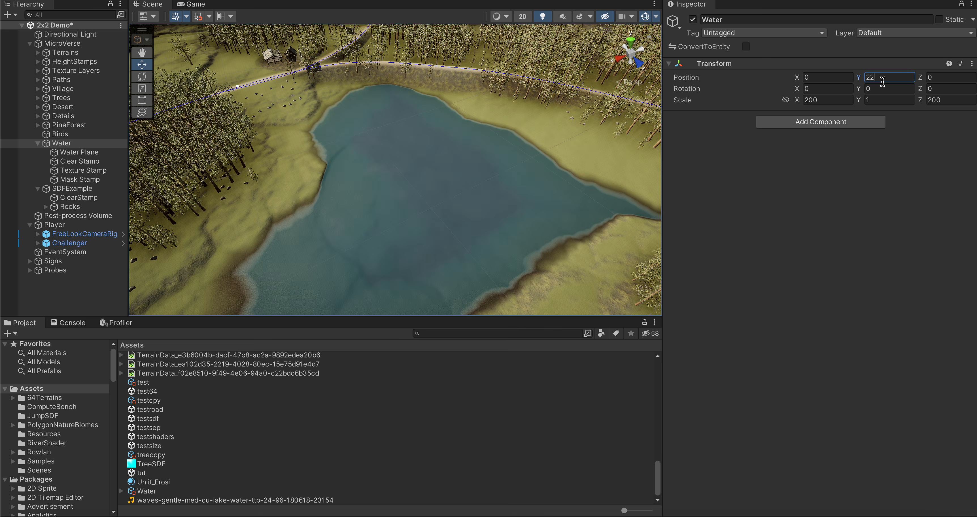
Step: Check the Mask Stamp's height filter range, and set the Water object's Y position to 20
left_click(76, 179)
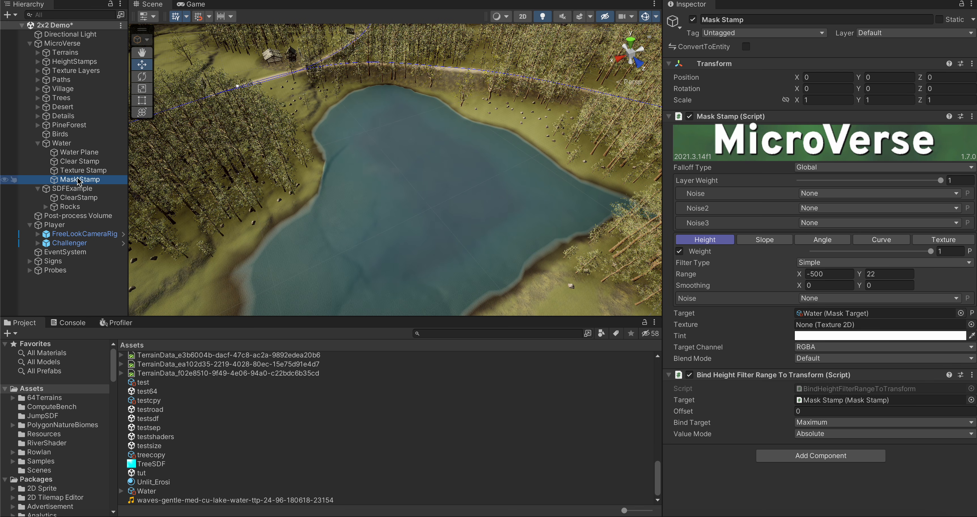
left_click(61, 143)
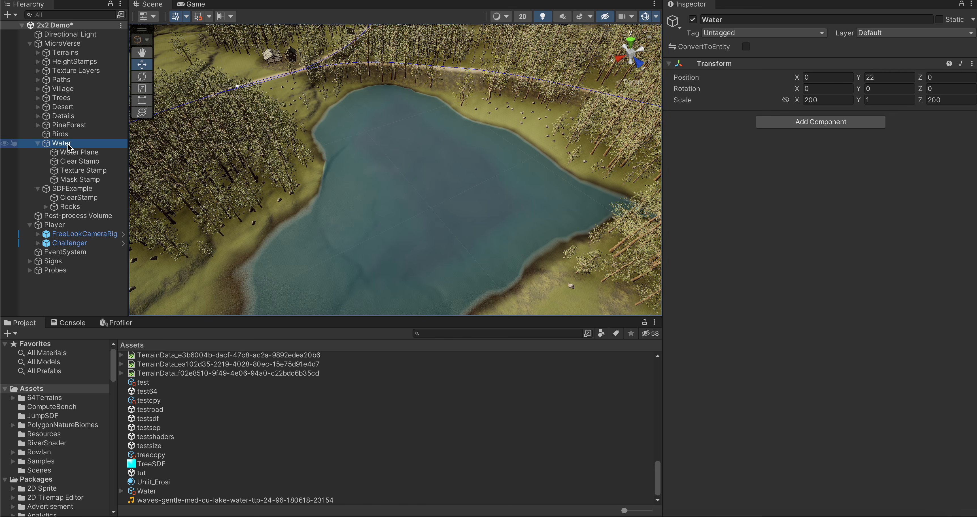
left_click(891, 76)
type("20")
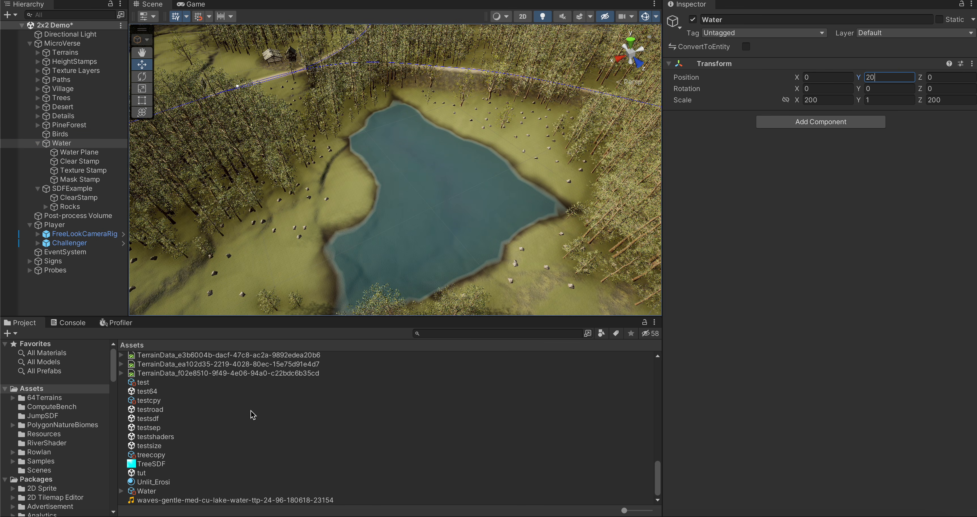
Step: Expand the Water mask target asset and enlarge the preview of its generated SDF mask textures
left_click(147, 491)
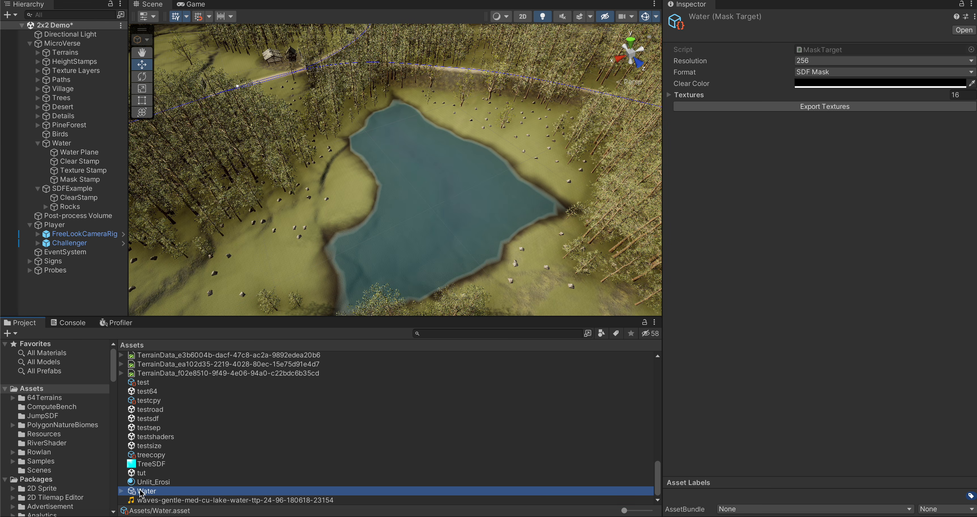
left_click(124, 491)
scroll(213, 467, "down", 5)
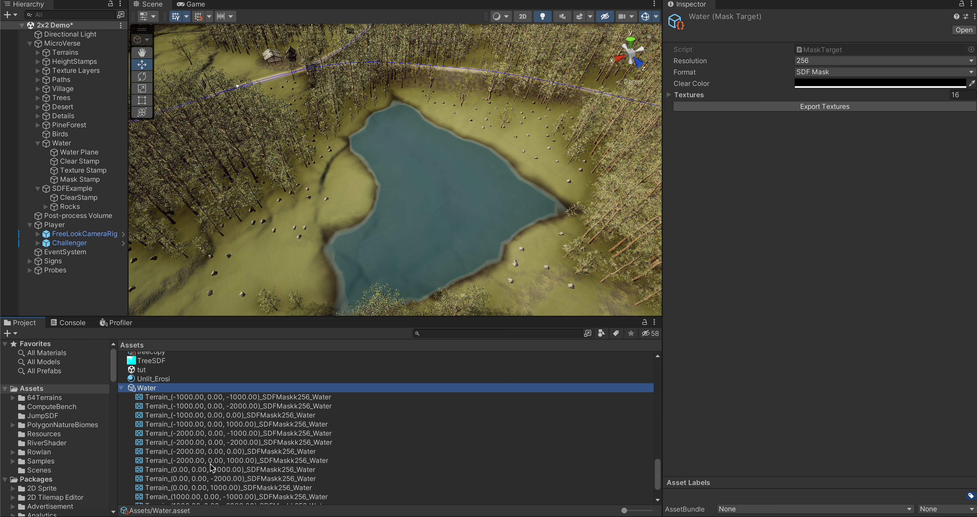
left_click(200, 409)
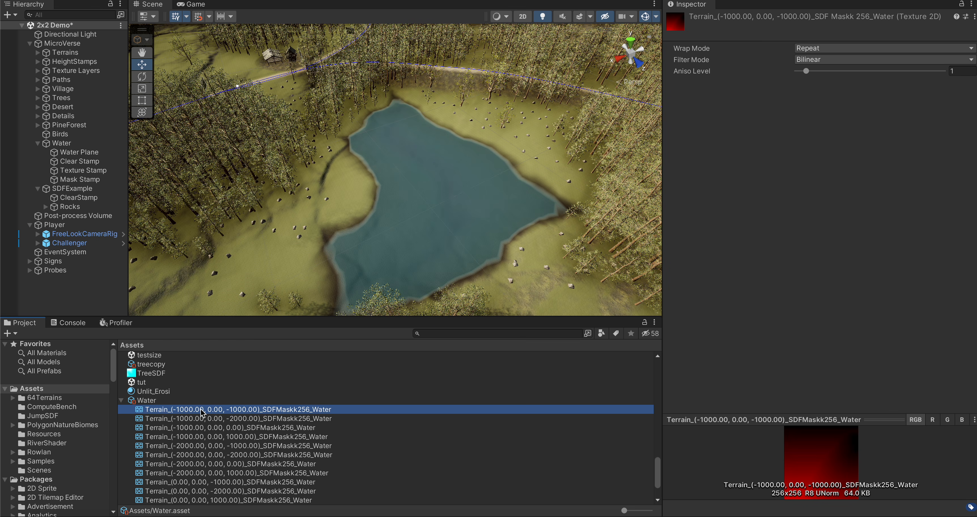
key("Down")
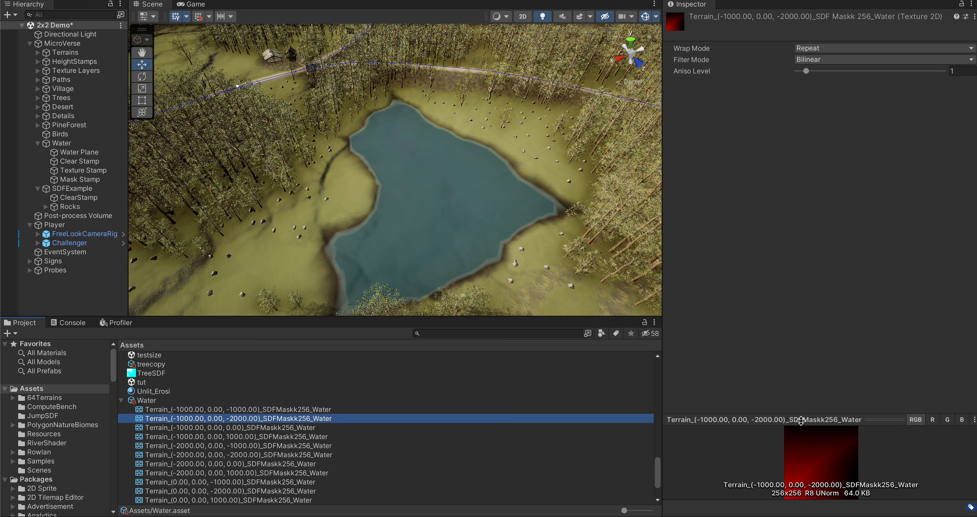
left_click_drag(800, 419, 797, 155)
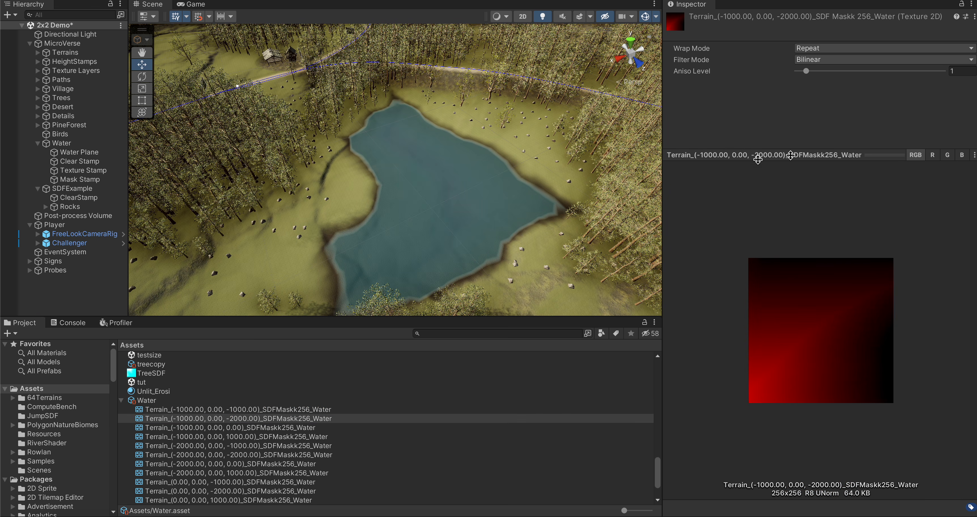
Step: Examine the Water mask target's SDF textures one terrain after another, comparing the distance gradients around the water
left_click(279, 428)
key("Down")
key("Down")
key("Down")
key("Down")
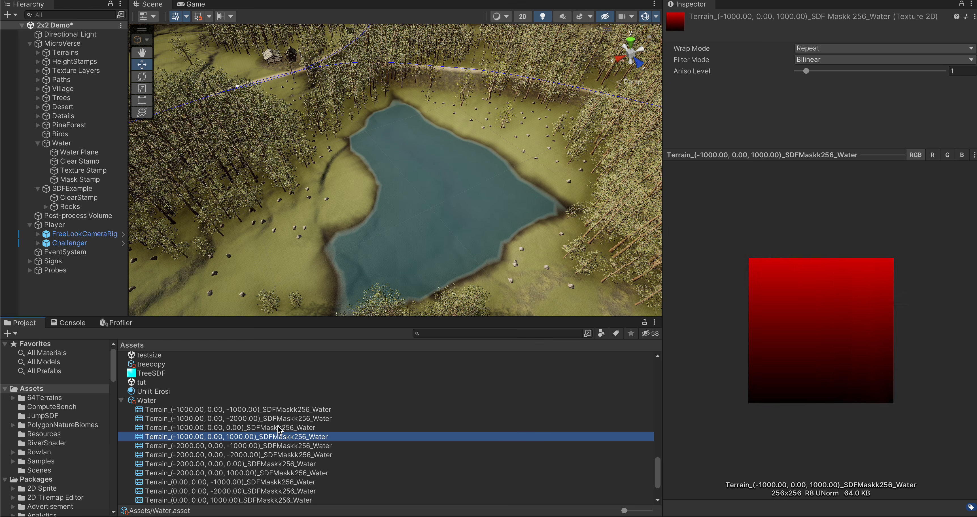
key("Down")
key("Down")
key("Down")
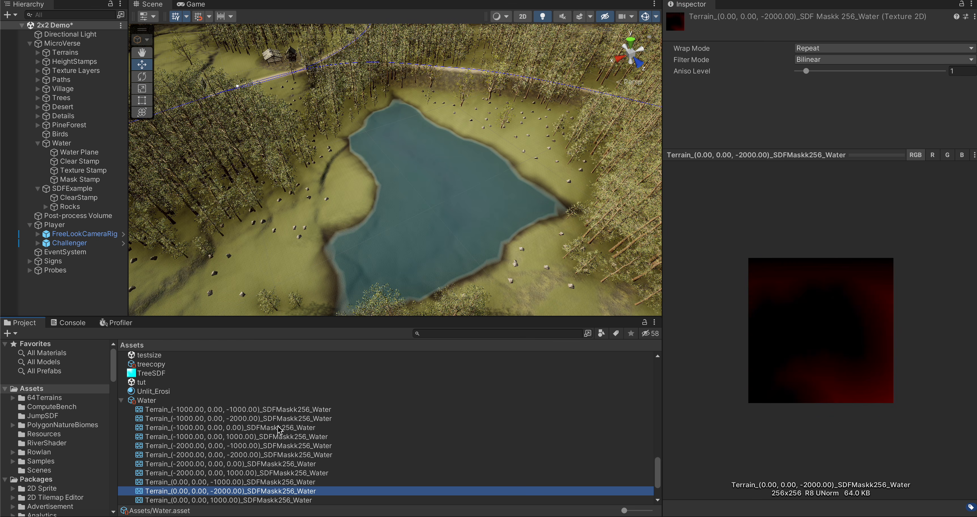
key("Up")
key("Up")
key("Up")
key("Up")
key("Down")
key("Down")
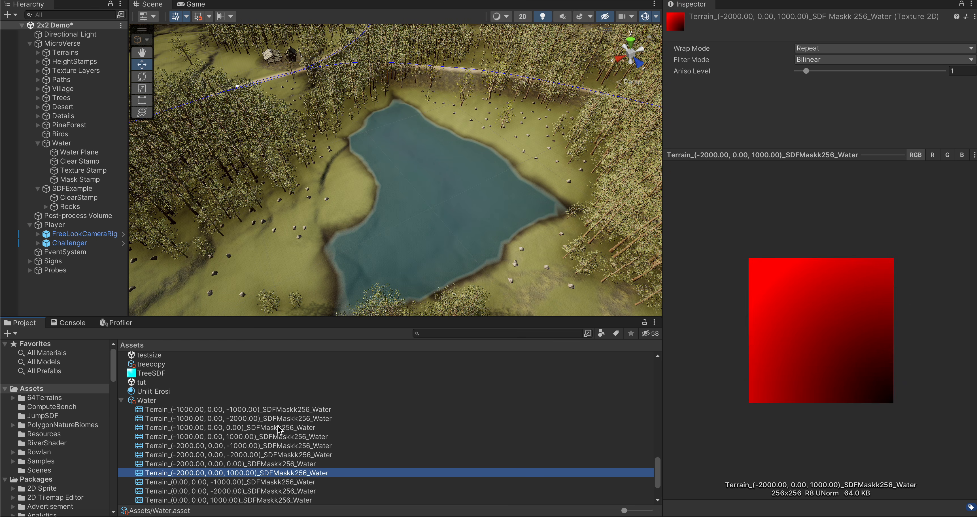
key("Down")
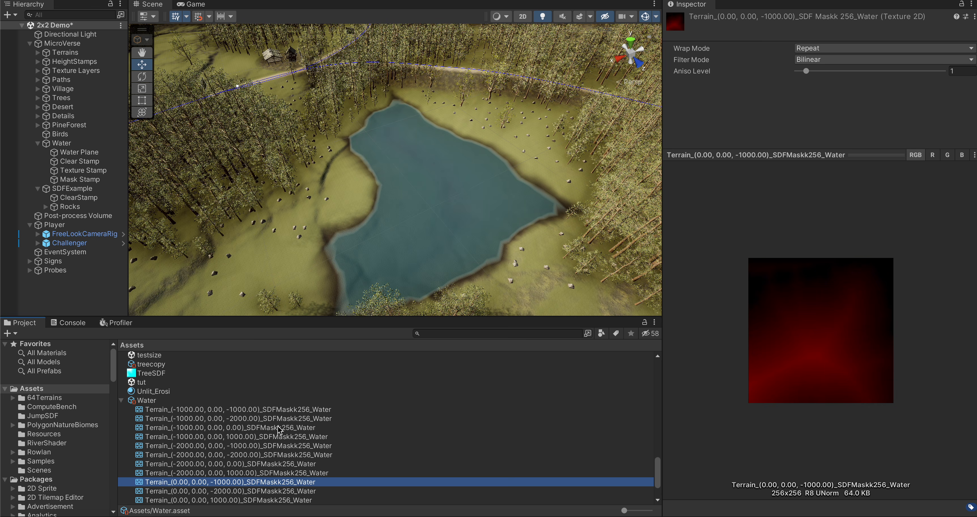
key("Down")
key("Down")
key("Up")
key("Up")
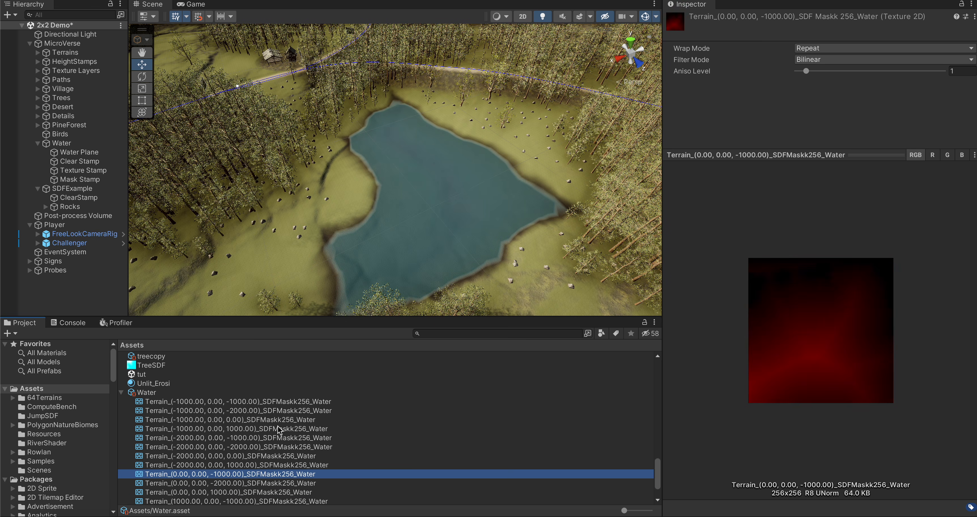
key("Up")
key("Up")
key("Up")
key("Up")
key("Up")
key("Down")
key("Down")
key("Down")
key("Down")
key("Down")
key("Down")
key("Down")
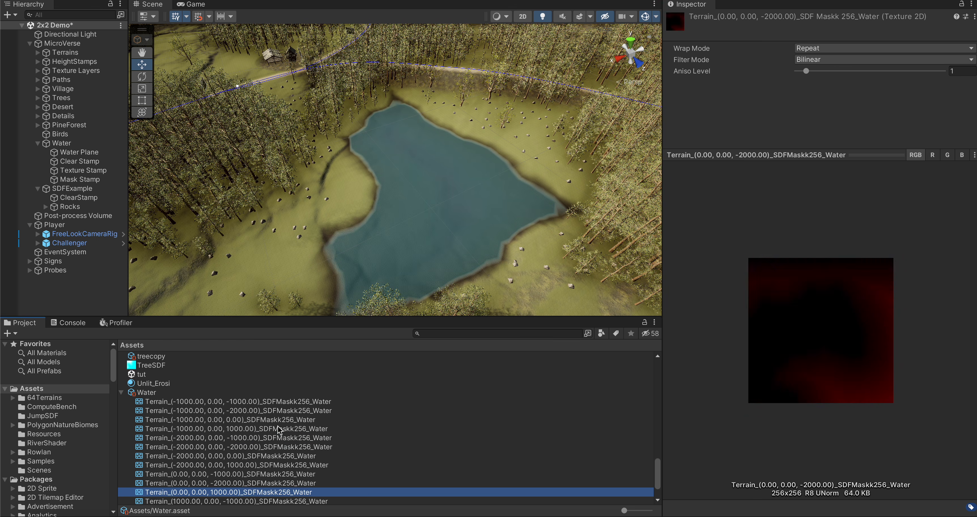
key("Down")
key("Down")
key("Down")
key("Up")
key("Up")
key("Up")
key("Up")
key("Up")
key("Up")
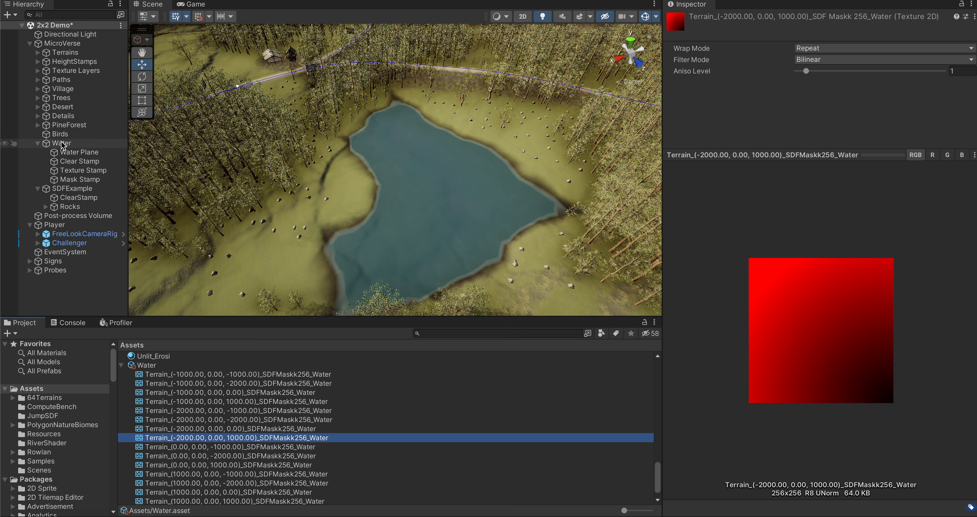
Step: Create a MicroVerse Ambient Area and make it a direct child of the Water object
left_click(71, 180)
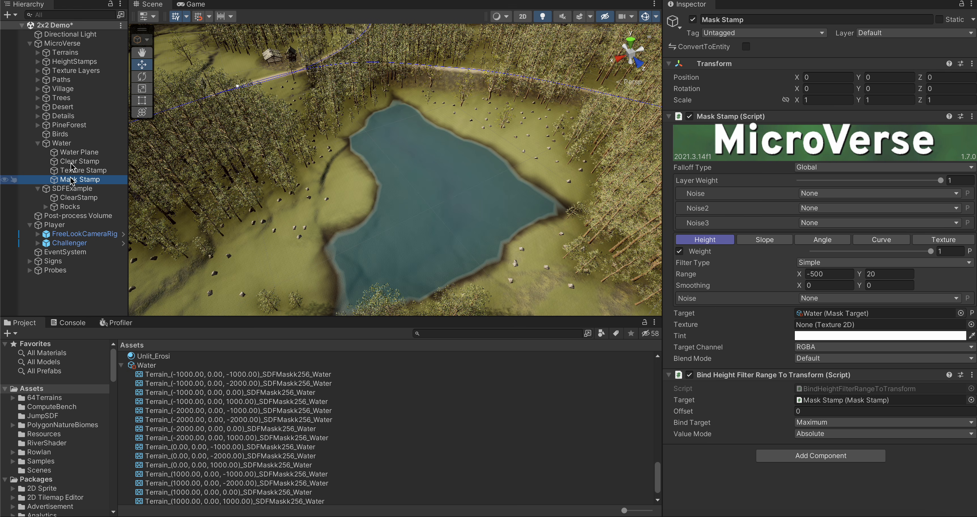
left_click(192, 0)
left_click(192, 0)
left_click(193, 0)
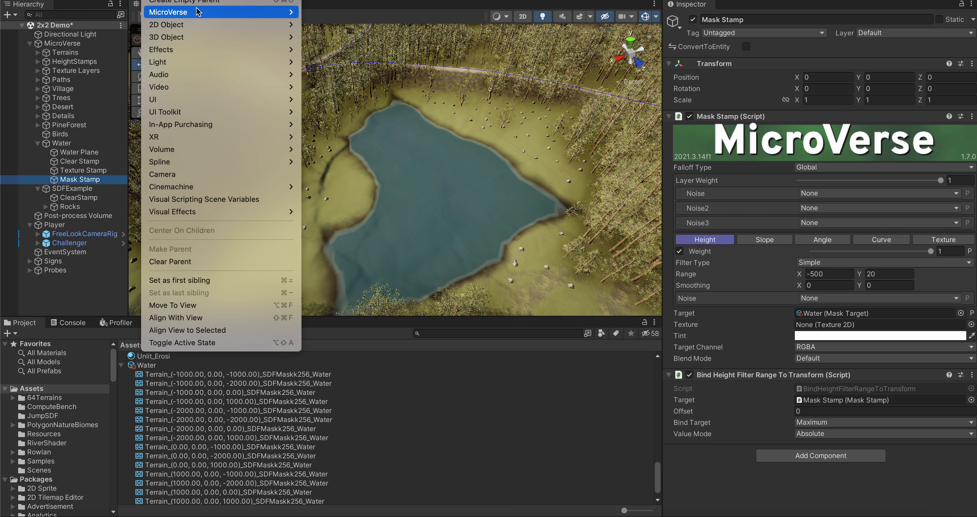
mouse_move(197, 12)
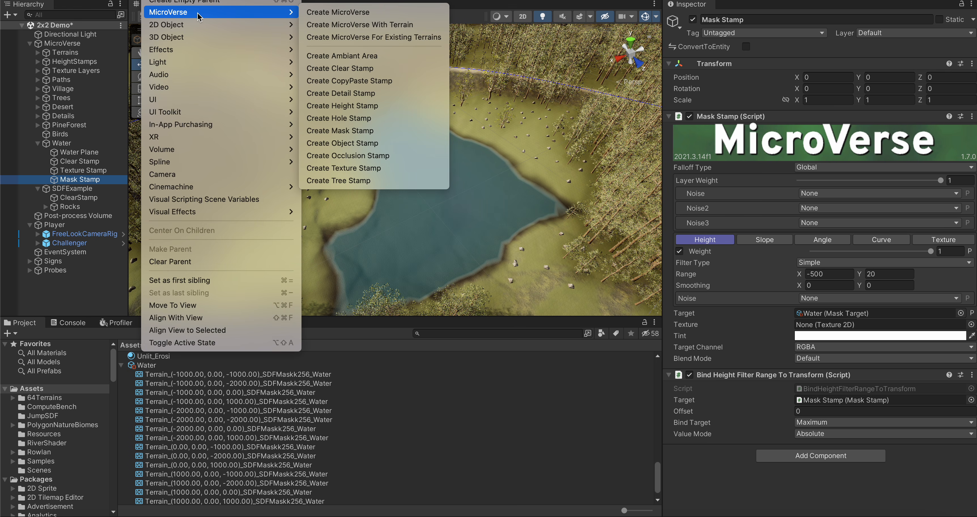
left_click(372, 56)
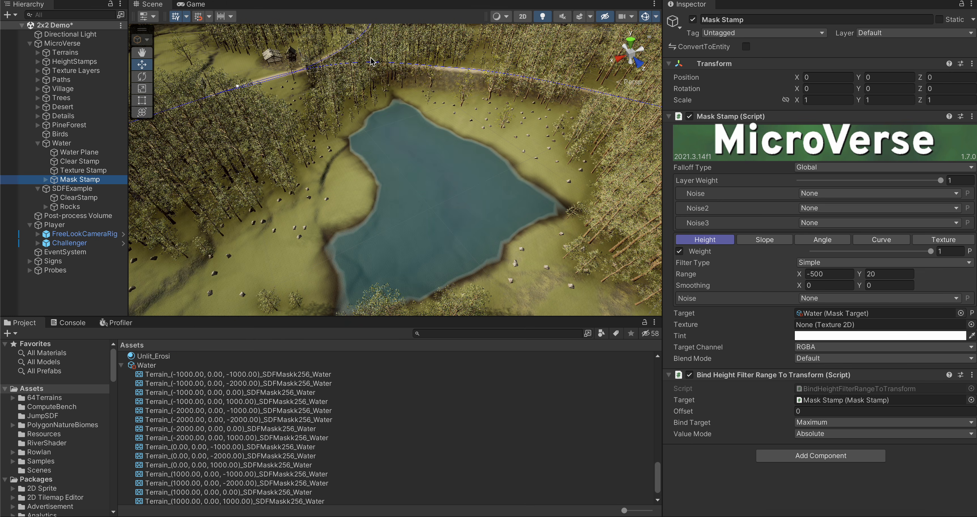
left_click(45, 179)
left_click_drag(76, 188, 66, 149)
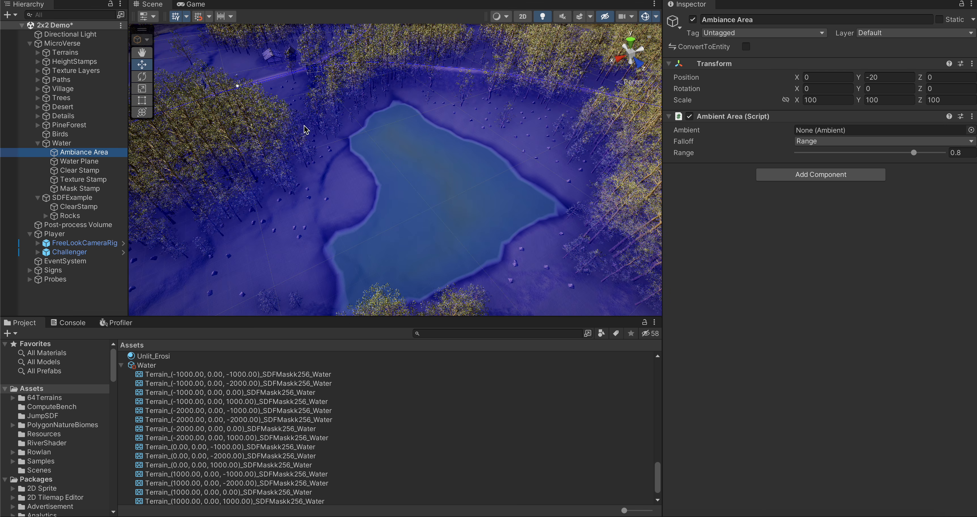
Step: Set the Ambiance Area's scale to 0 on X, Y and Z
left_click(821, 100)
type("0")
key("Tab")
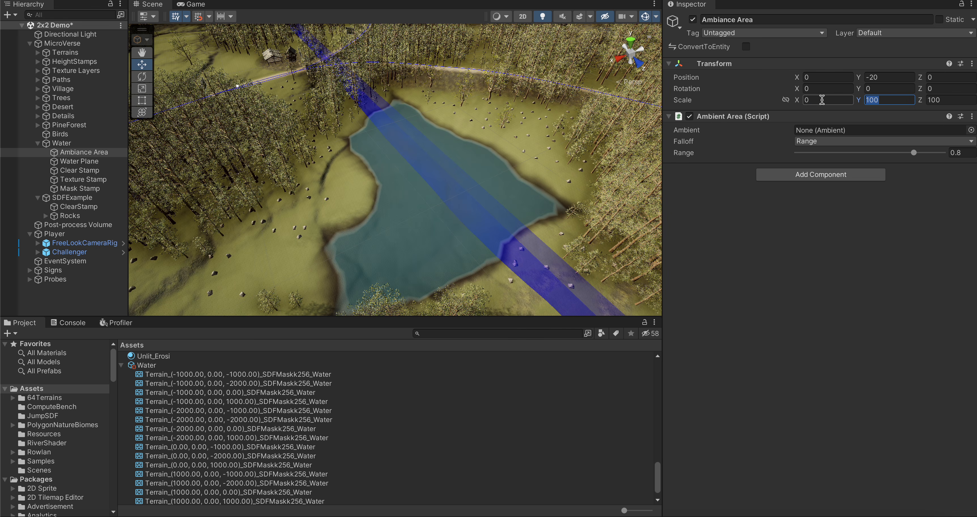
type("0")
key("Tab")
type("0")
Step: Set the Ambiance Area's Y position to 0 and its scale to 1 on all three axes
left_click(884, 78)
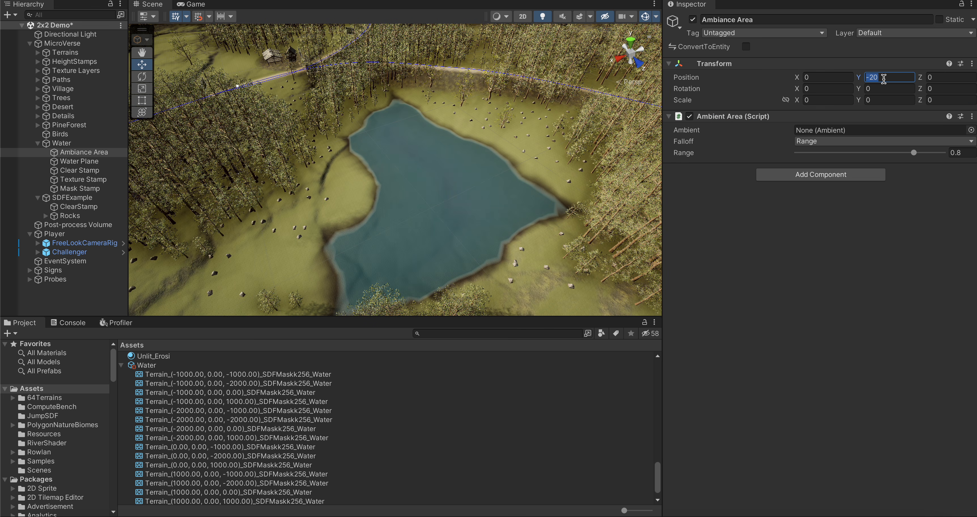
type("0")
left_click(825, 99)
type("1")
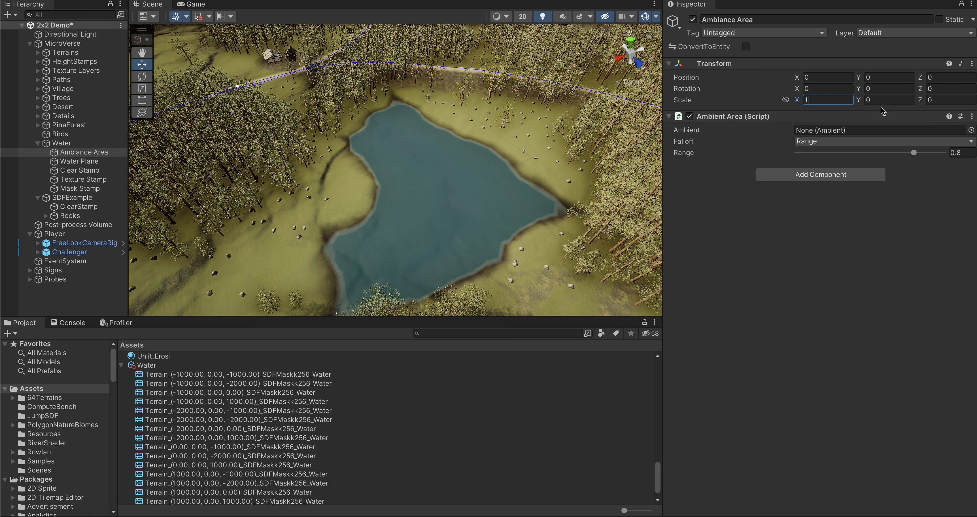
key("Tab")
type("1")
key("Tab")
type("1")
key("Tab")
Step: Assign the lake 1 asset as the Ambiance Area's Ambient
scroll(220, 448, "up", 6)
scroll(220, 446, "up", 10)
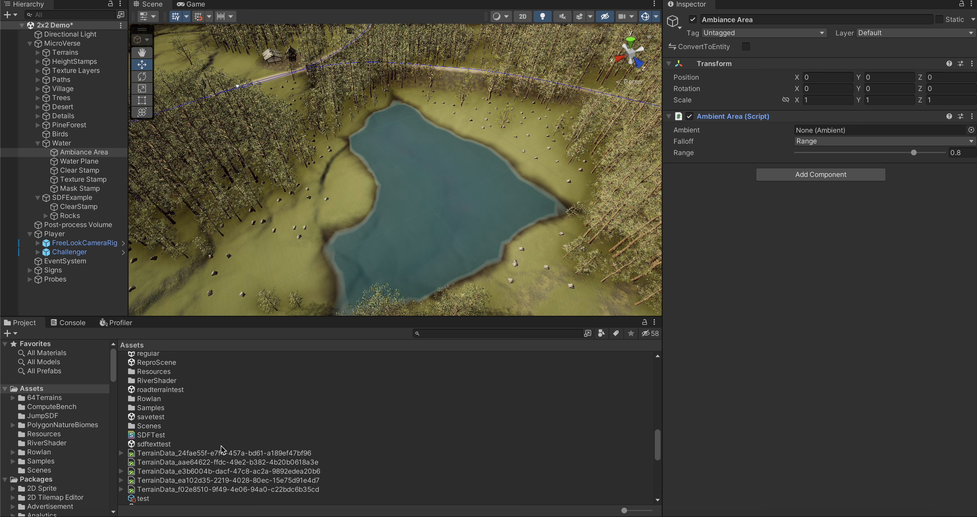
scroll(221, 447, "up", 6)
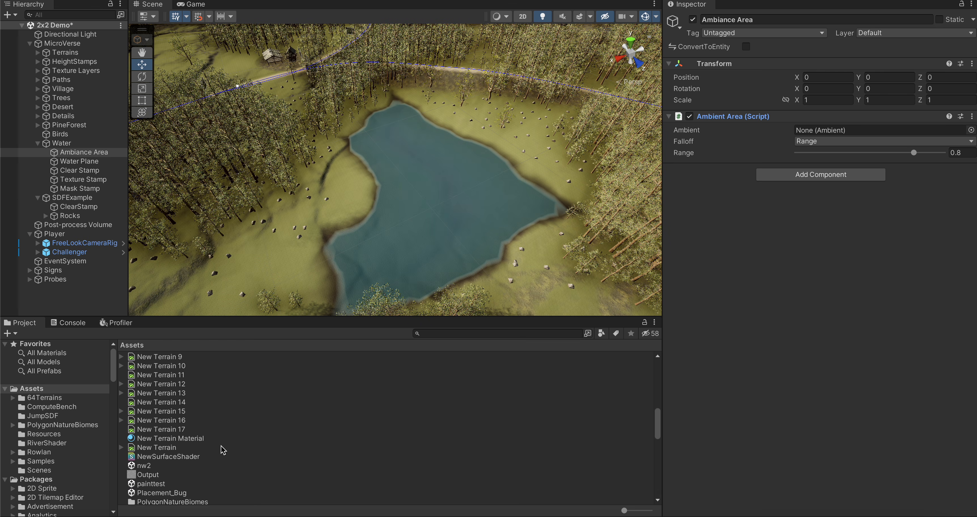
scroll(221, 447, "up", 2)
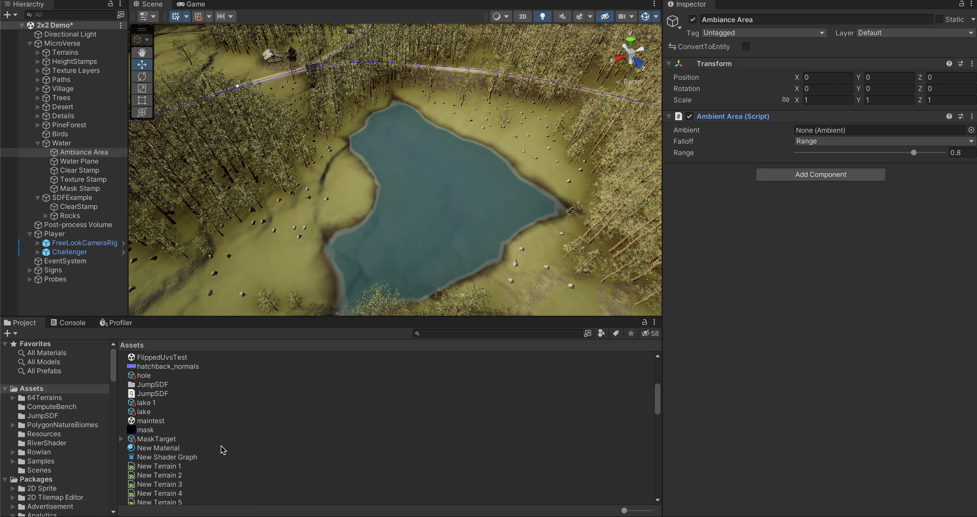
left_click_drag(145, 400, 817, 130)
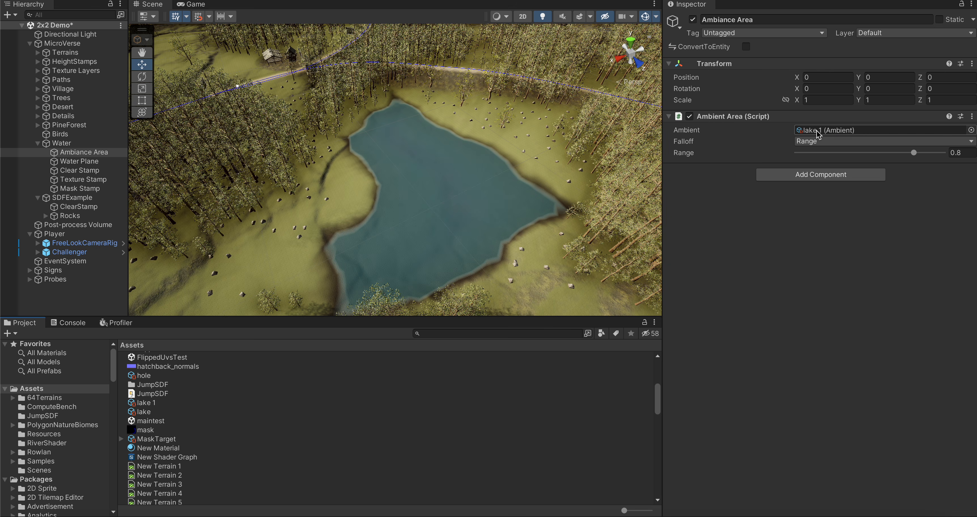
Step: Set the Ambient Area's Falloff to SDF Mask and assign the Water asset as its Mask Target
left_click(814, 141)
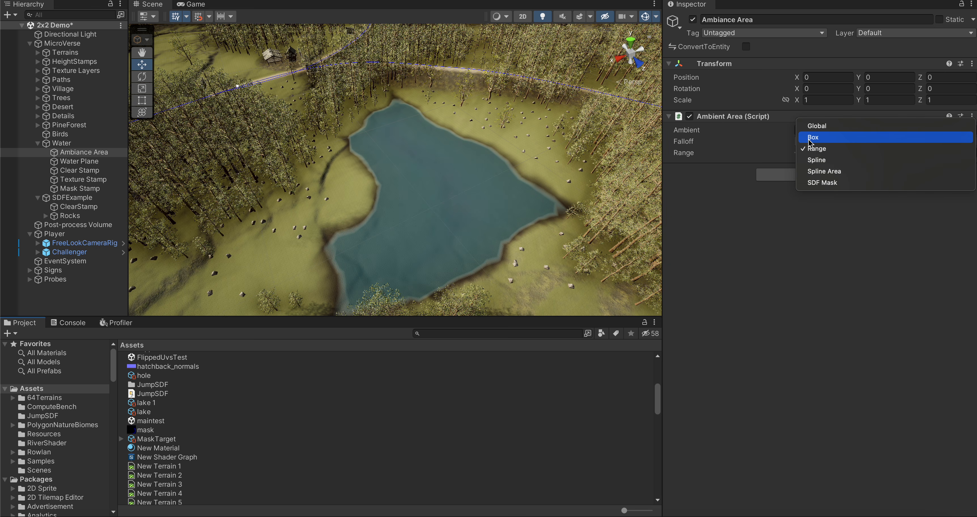
left_click(816, 183)
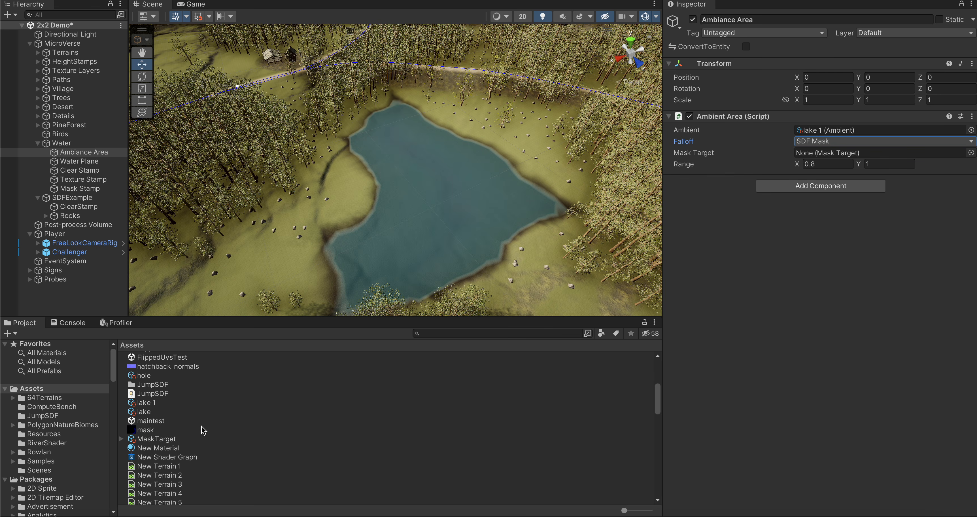
scroll(202, 433, "down", 10)
scroll(204, 441, "up", 4)
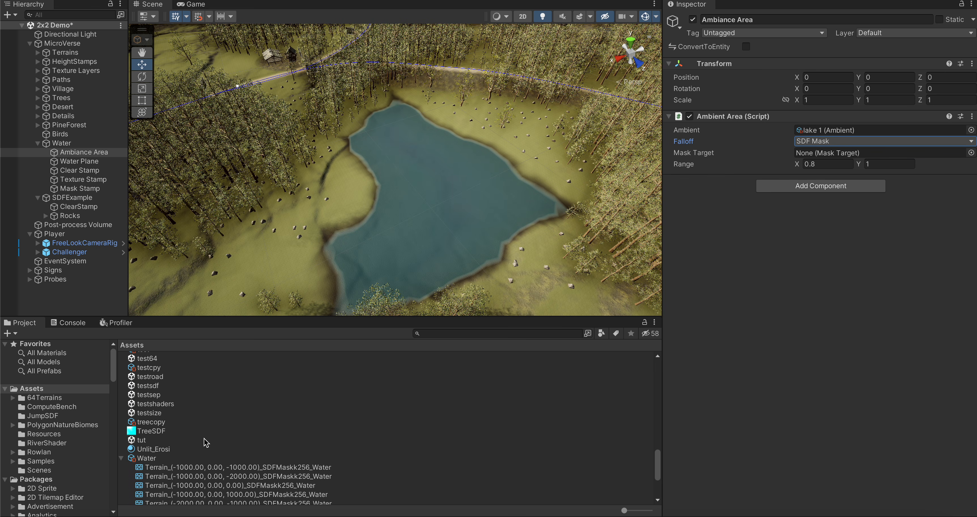
left_click_drag(148, 458, 833, 152)
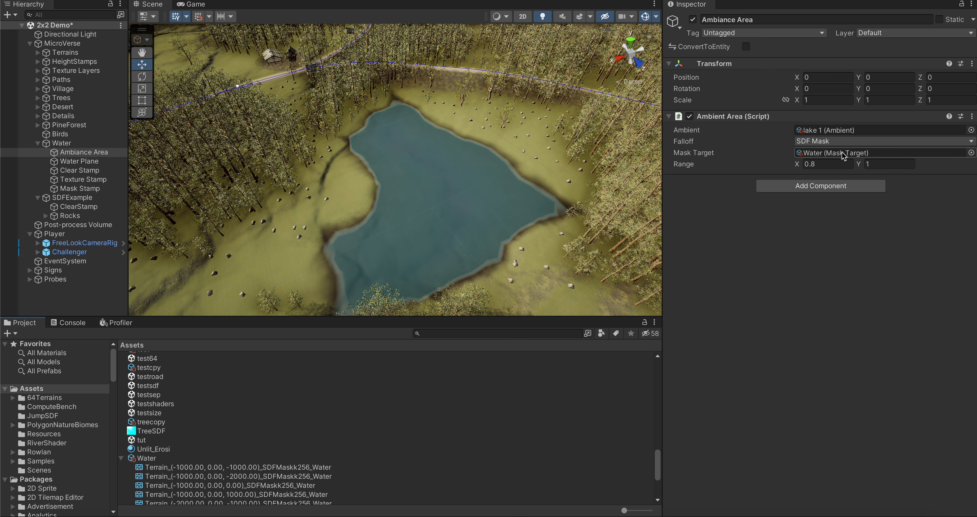
Step: Set the Ambient Area's SDF mask range to X 0 and Y 30
left_click(825, 164)
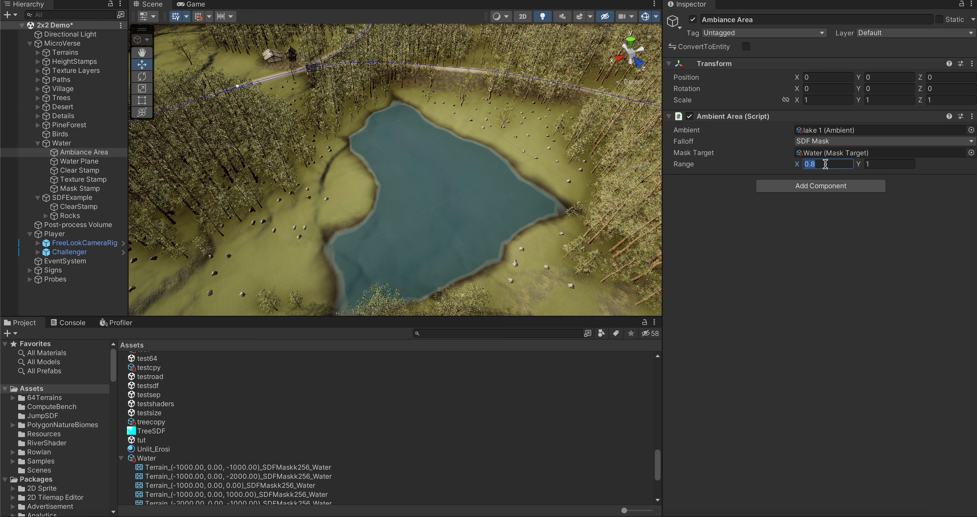
type("0")
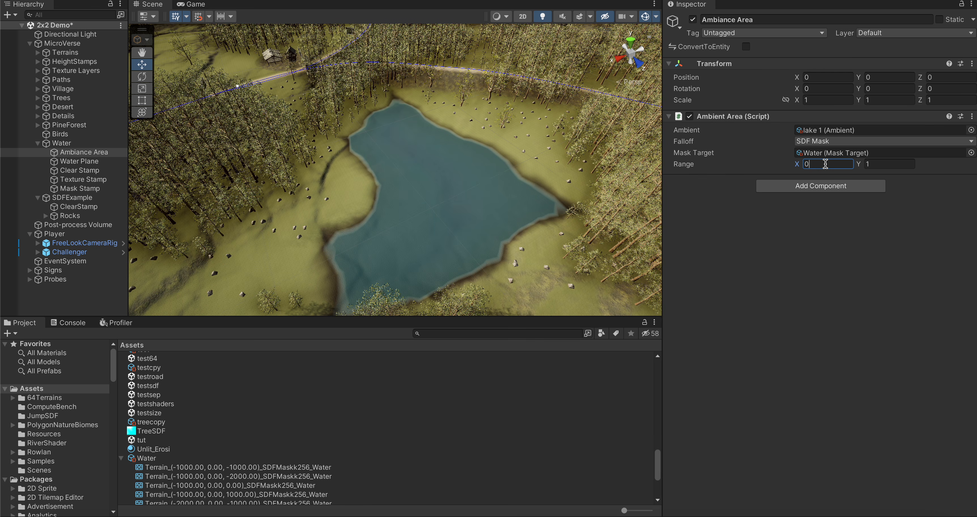
left_click(880, 165)
type("30")
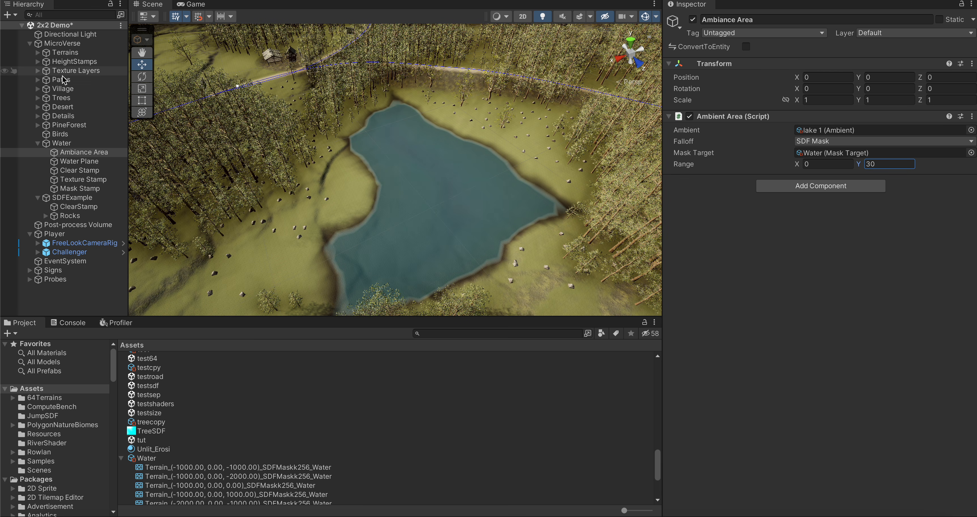
Step: Move FreeLookCameraRig and Challenger together across the terrain to the flower-covered woodland beside the lake
left_click(60, 235)
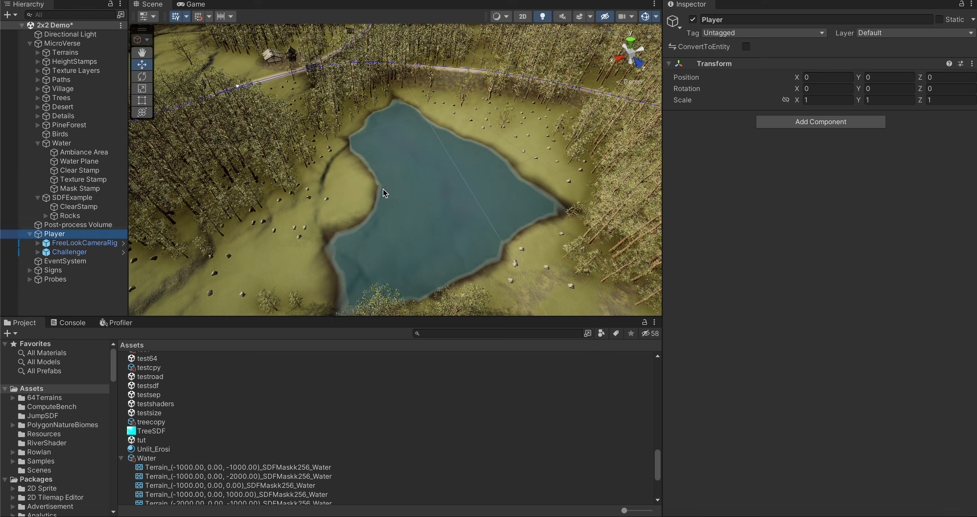
right_click_drag(383, 189, 569, 179)
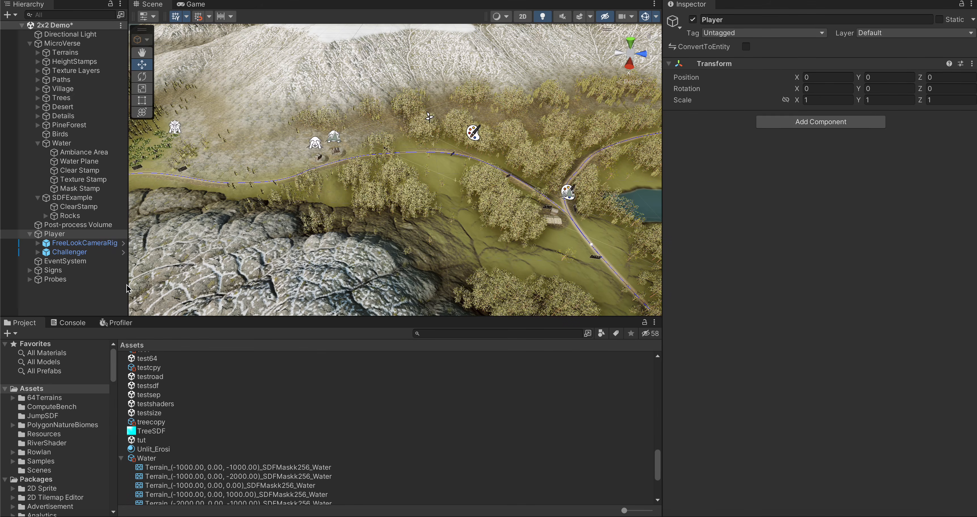
left_click(71, 244)
left_click(71, 250, "shift")
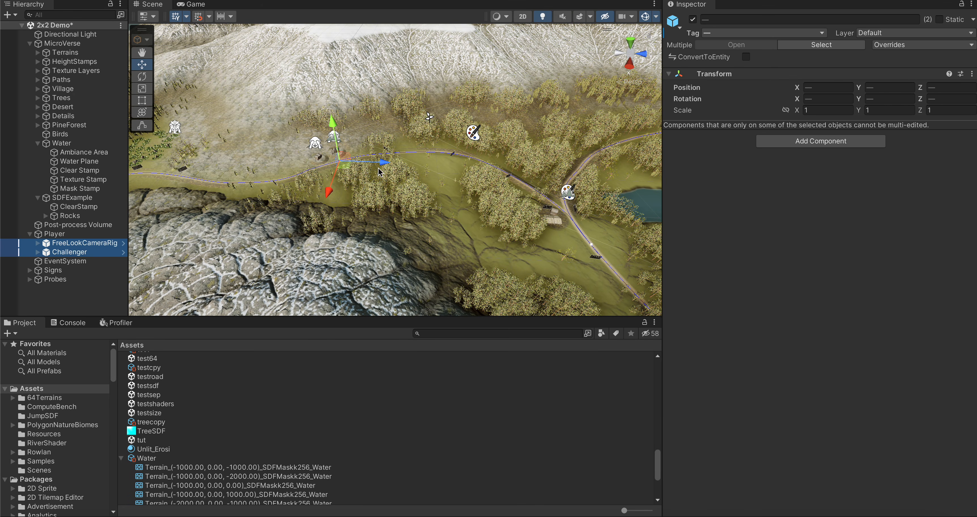
left_click_drag(381, 165, 637, 172)
left_click_drag(620, 133, 617, 138)
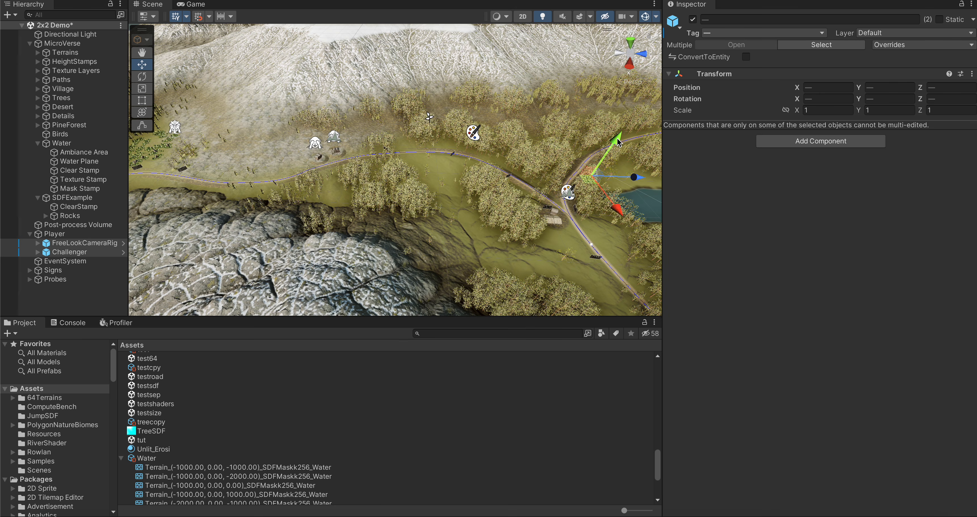
left_click_drag(618, 203, 656, 254)
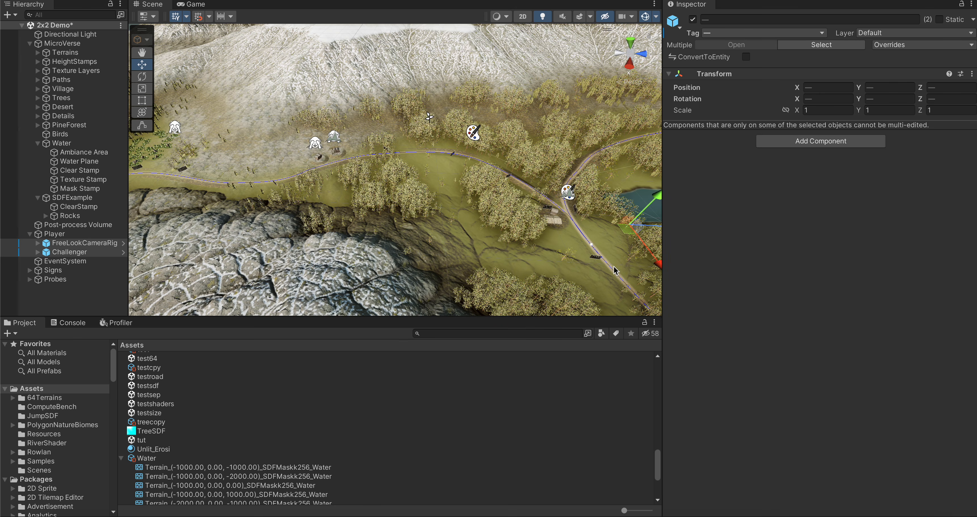
right_click_drag(613, 267, 529, 213)
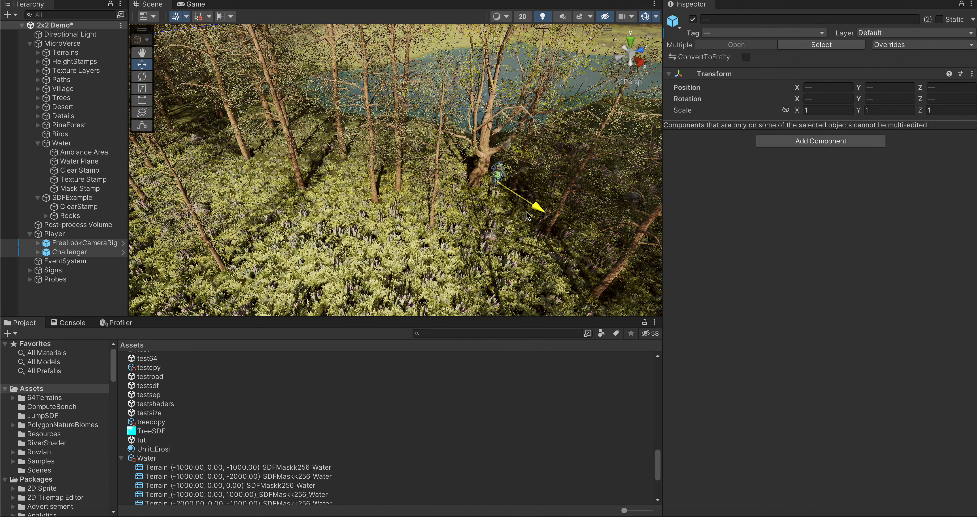
left_click_drag(523, 171, 374, 273)
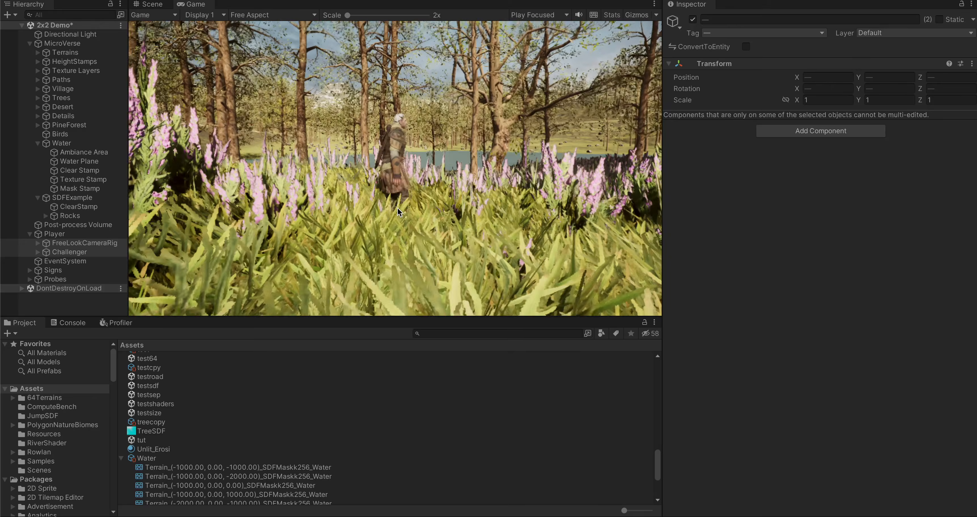
Step: Run the character in play mode from the flower field to the lake shore to test the ambient sound
key("s")
key("w")
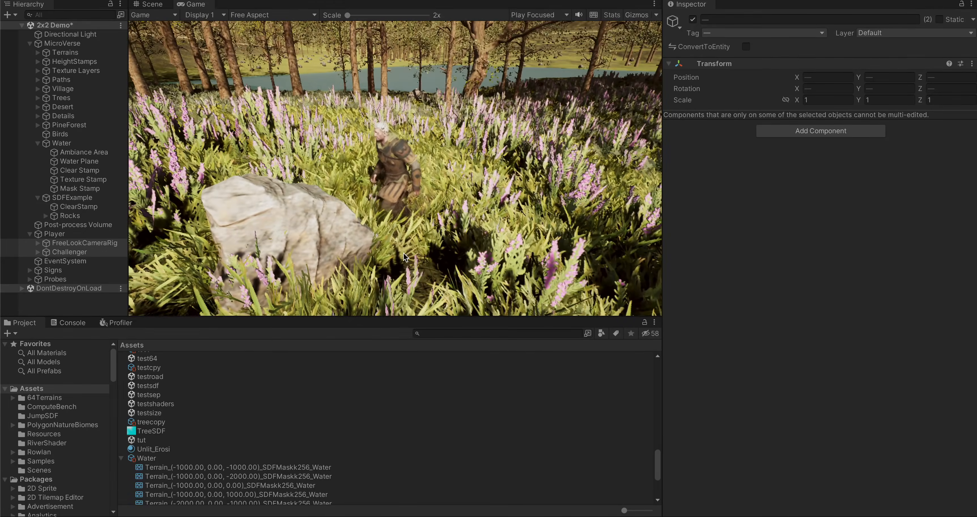
key("w")
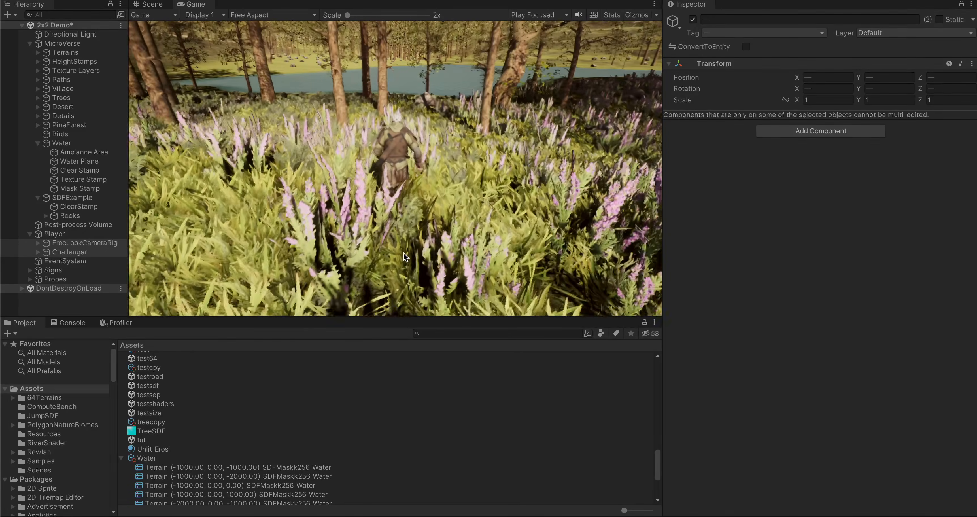
key("w")
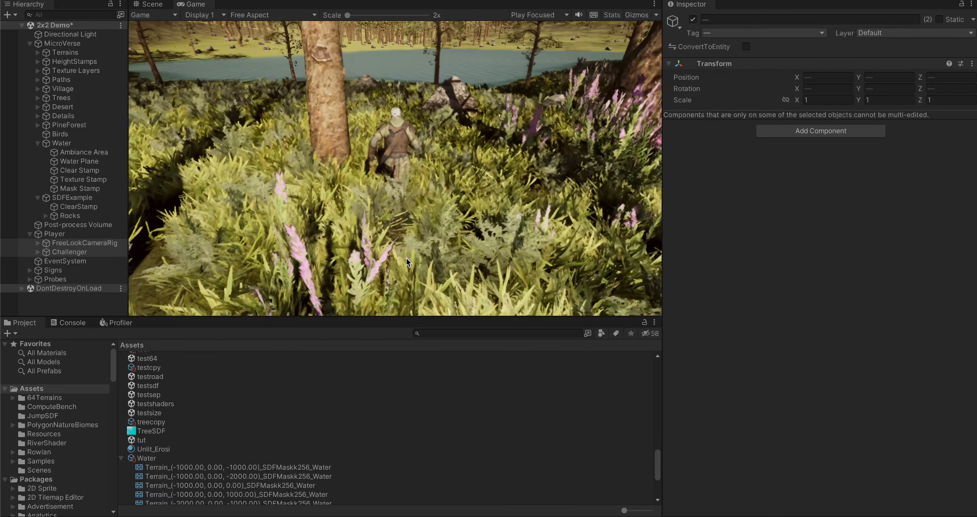
key("w")
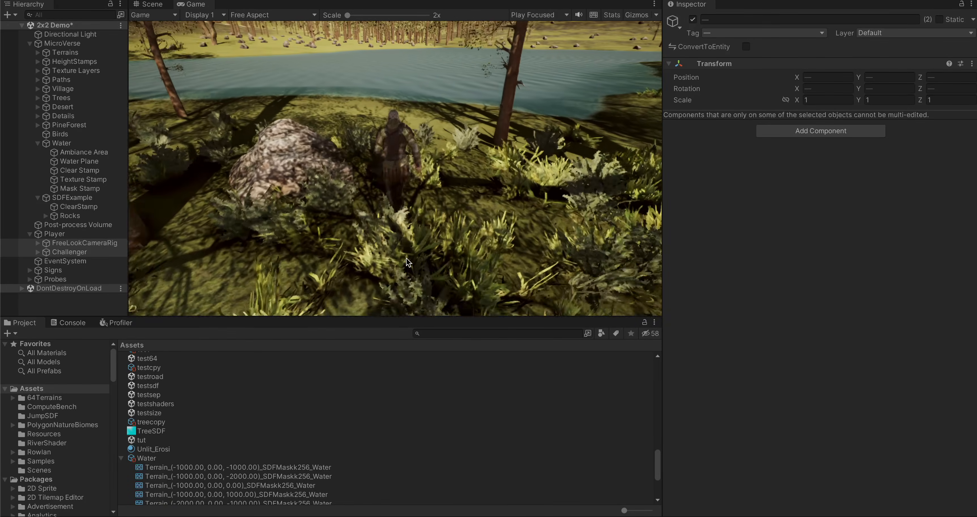
Step: Turn the character away from the shore and run into the woods to test the lake sound's falloff
key("w")
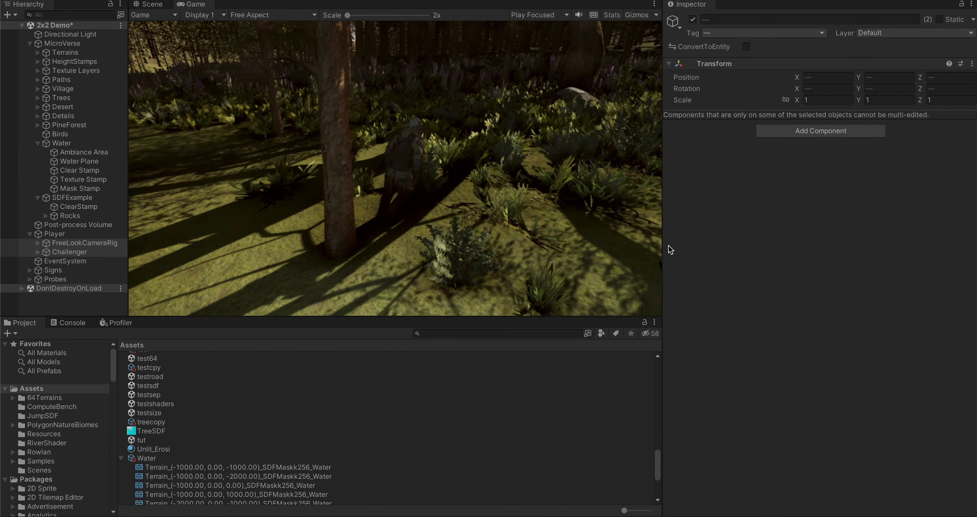
key("w")
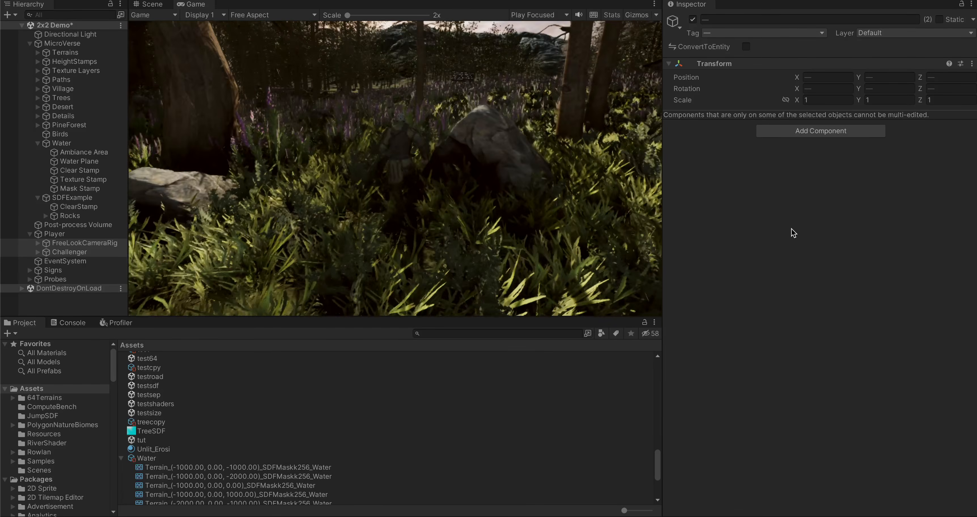
key("w")
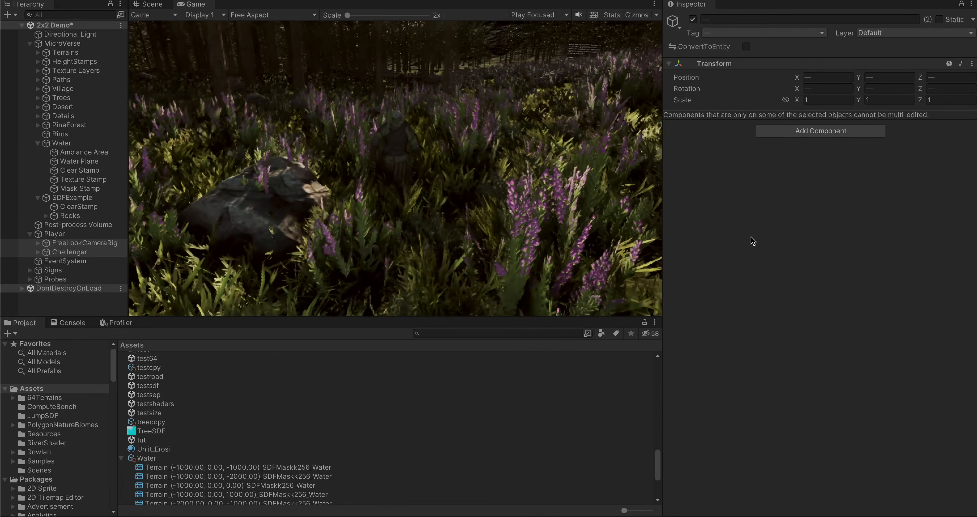
key("w")
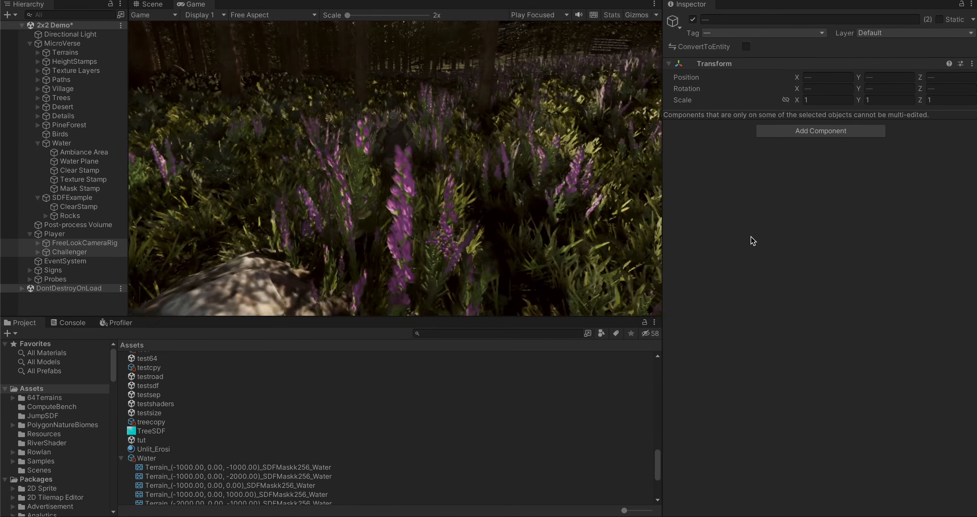
key("w")
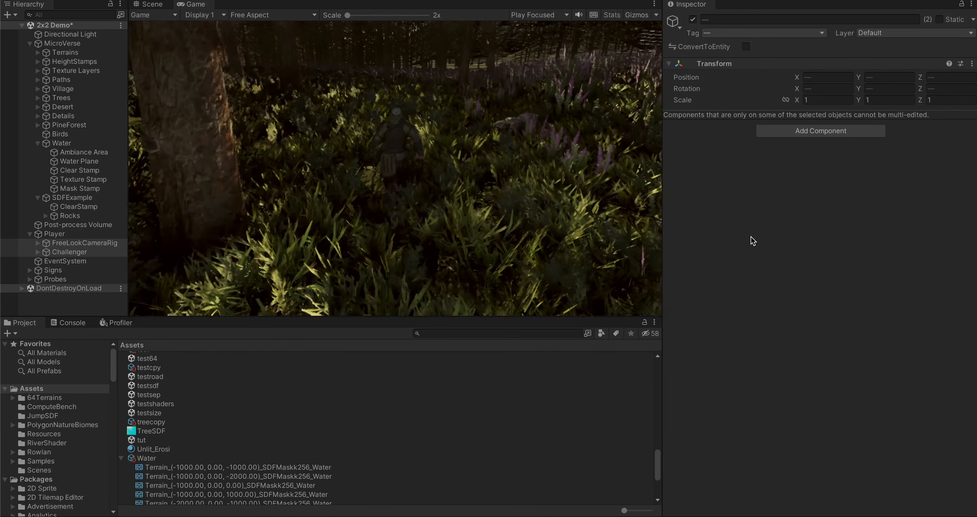
key("w")
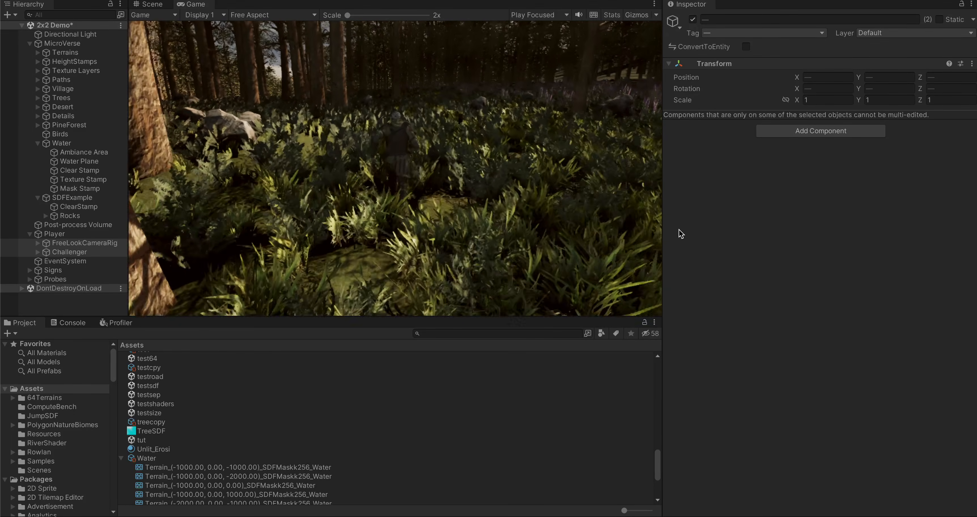
Step: Run the character through the trees and flowers back to the grassy lakeside clearing to test the sound's return
key("w")
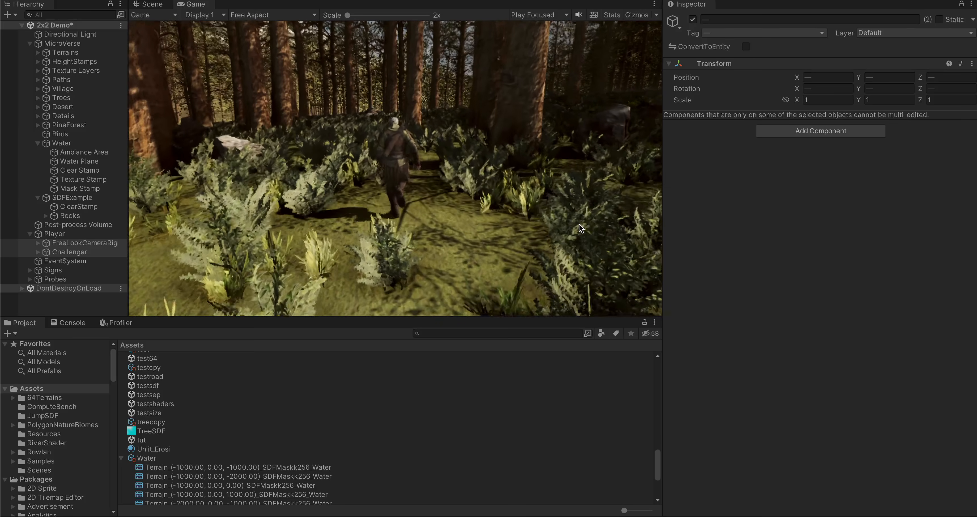
key("w")
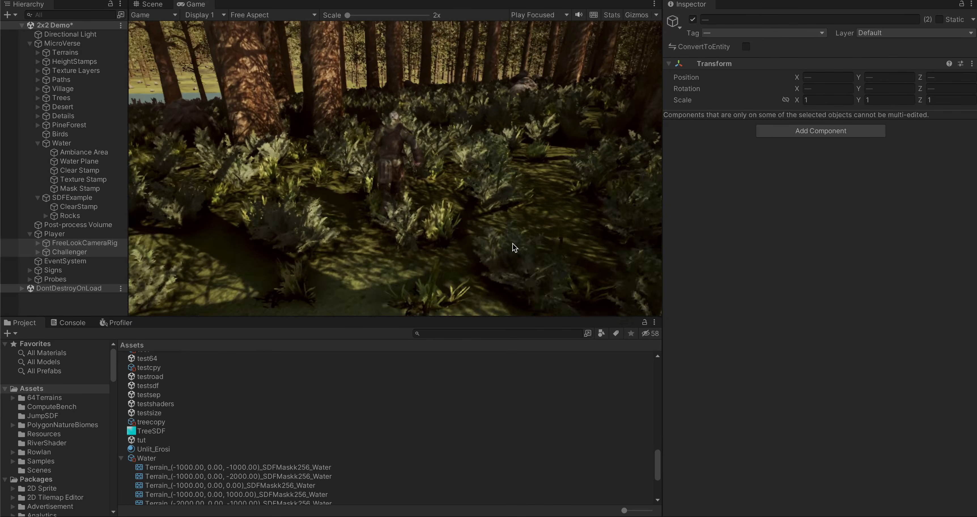
key("w")
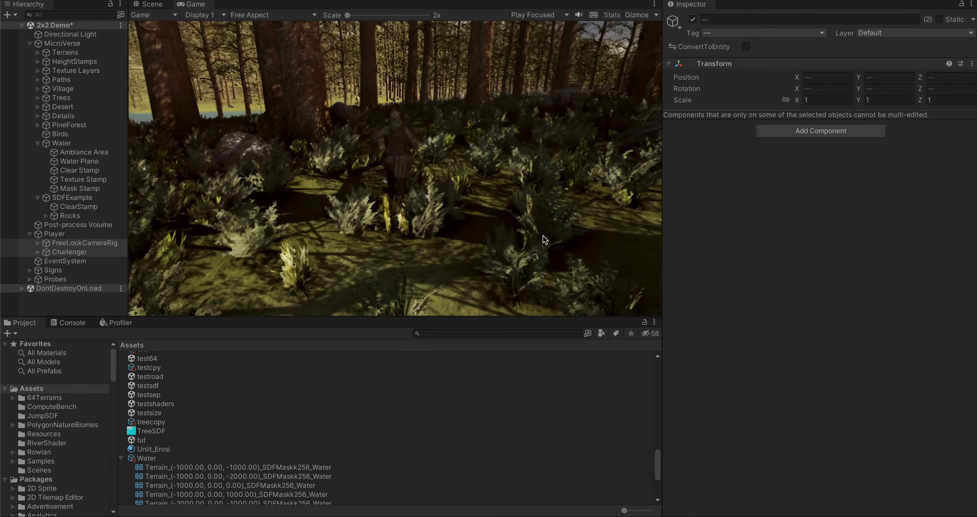
key("w")
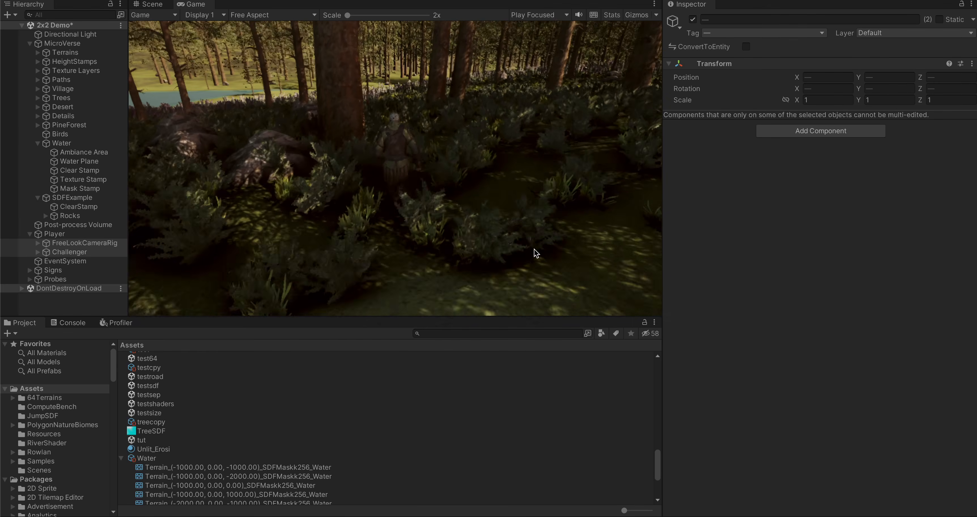
key("w")
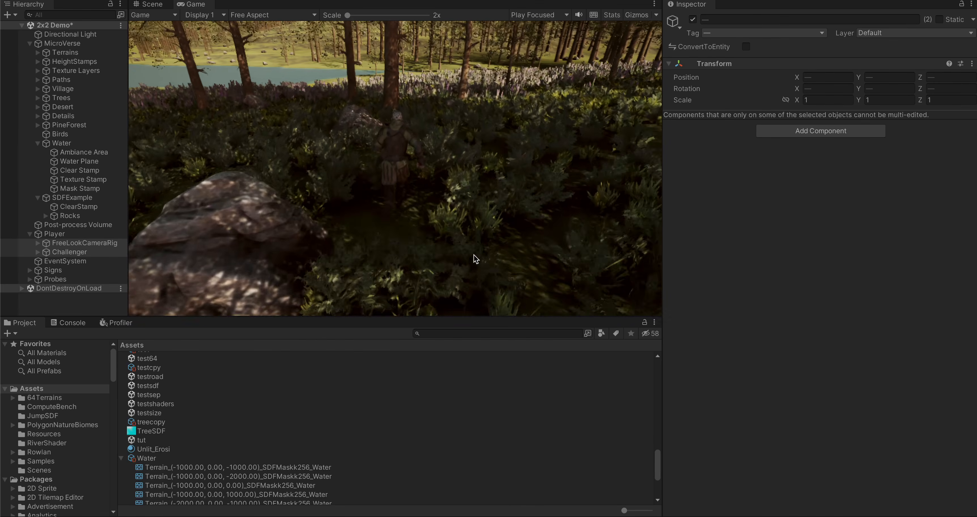
key("w")
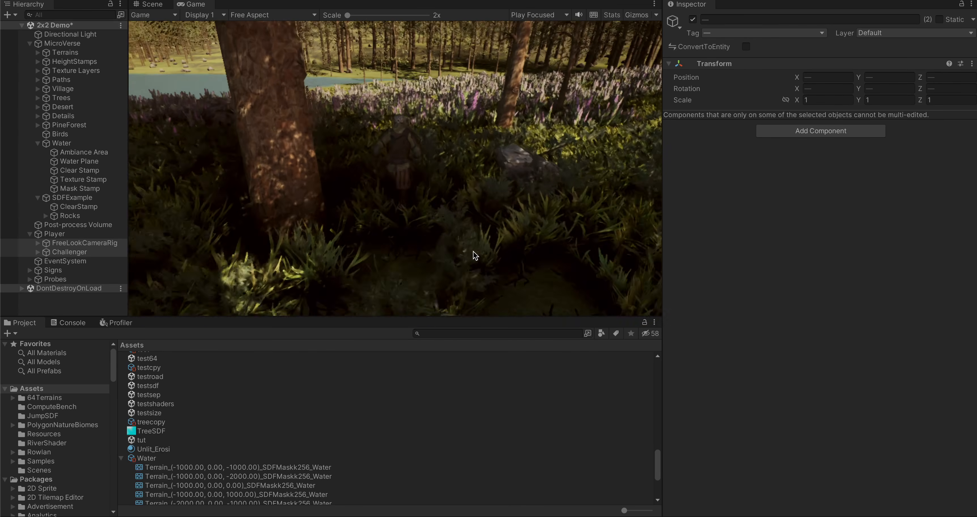
key("w")
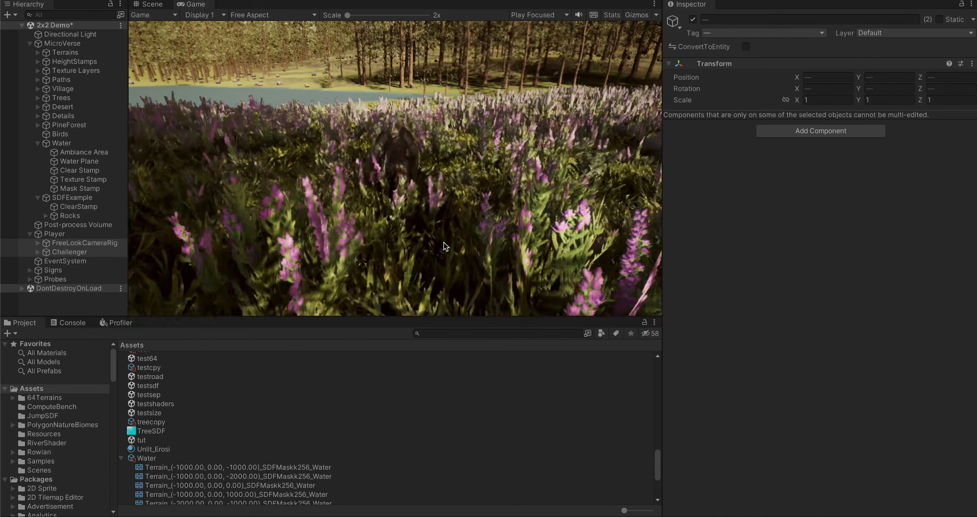
key("w")
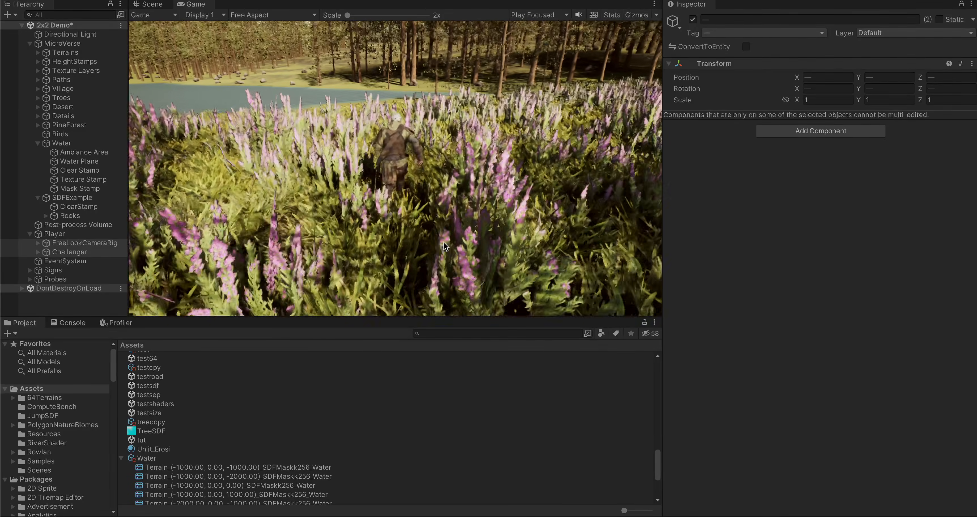
key("w")
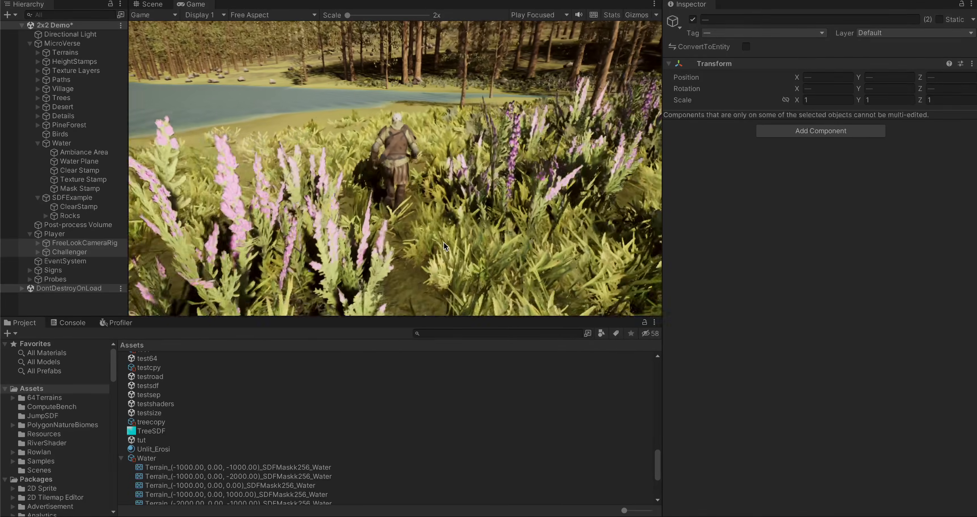
key("w")
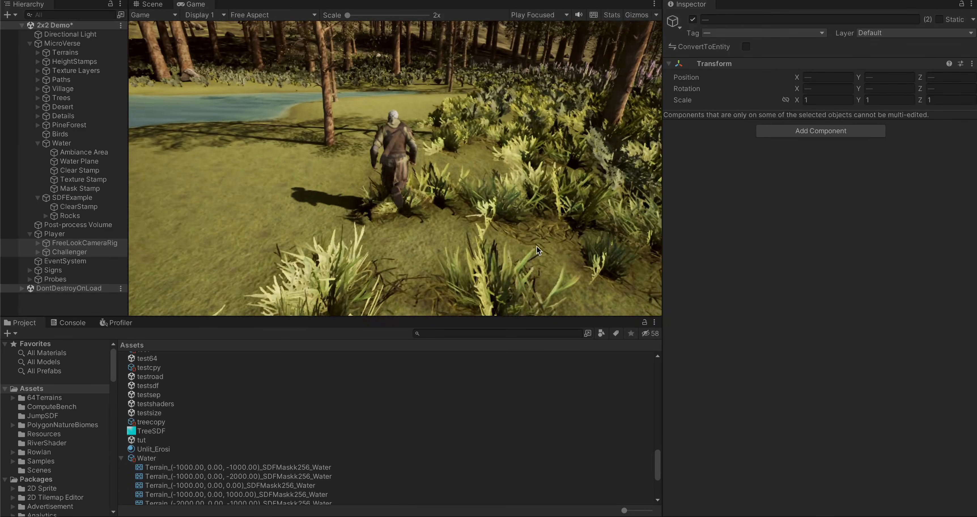
key("w")
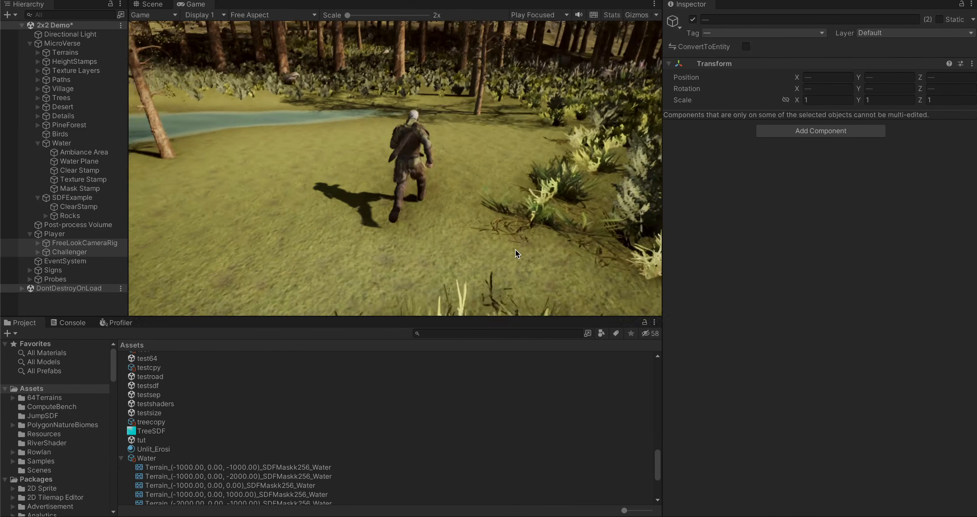
Step: Run the character from the clearing into the woods once more, and stop play mode
key("w")
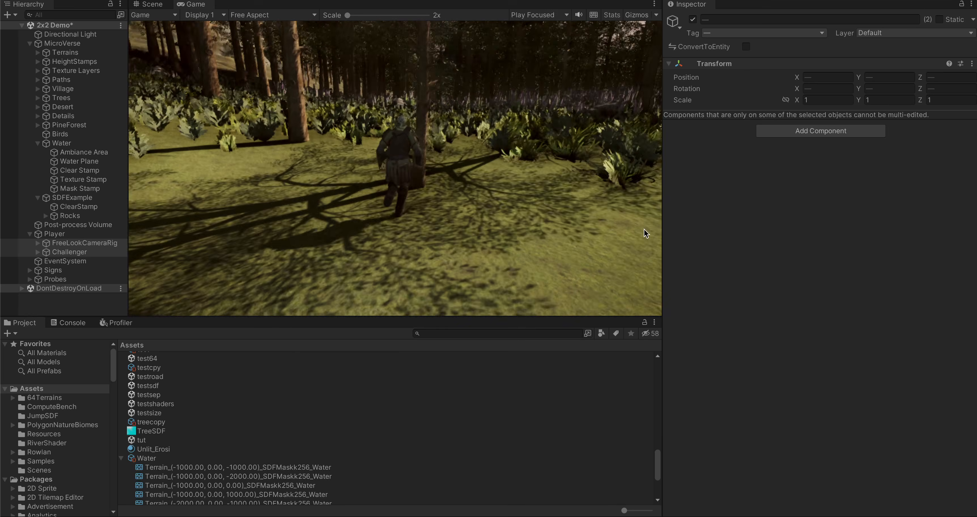
key("w")
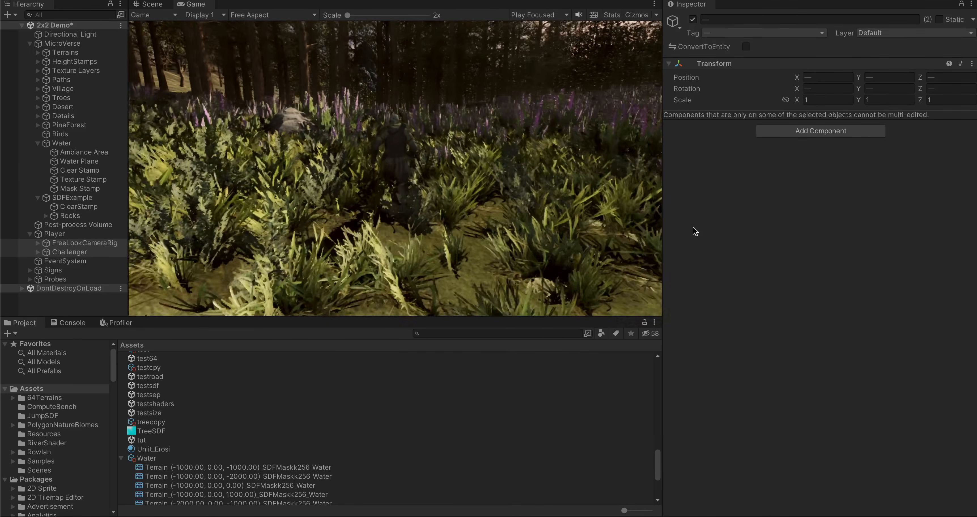
key("w")
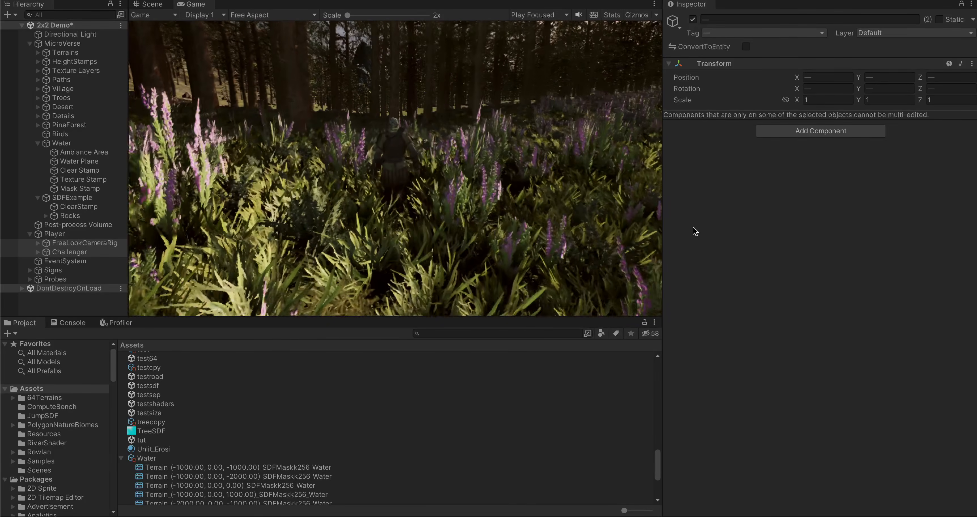
key("ctrl+p")
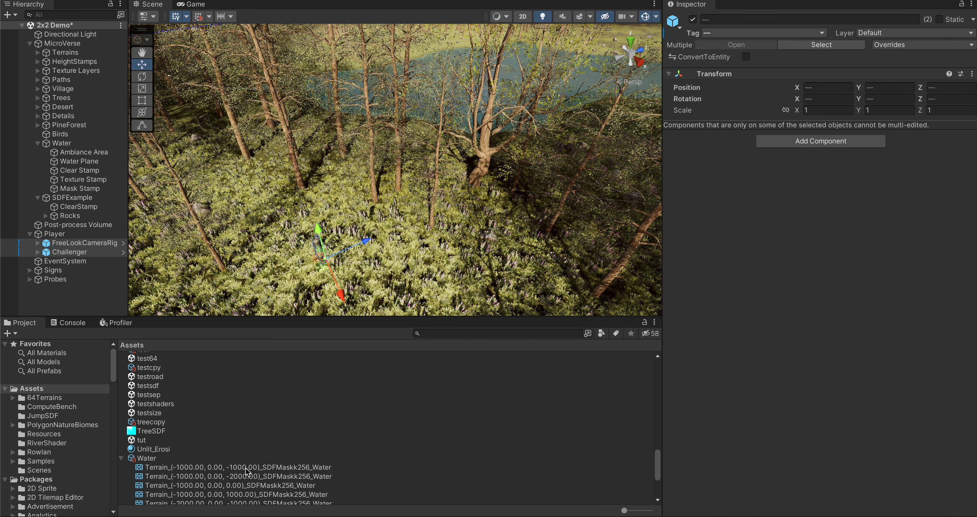
Step: Preview the Water asset's SDF mask textures for Terrain_(-1000.00, 0.00, -2000.00) and Terrain_(0.00, 0.00, -1000.00)
scroll(249, 467, "down", 4)
left_click(216, 402)
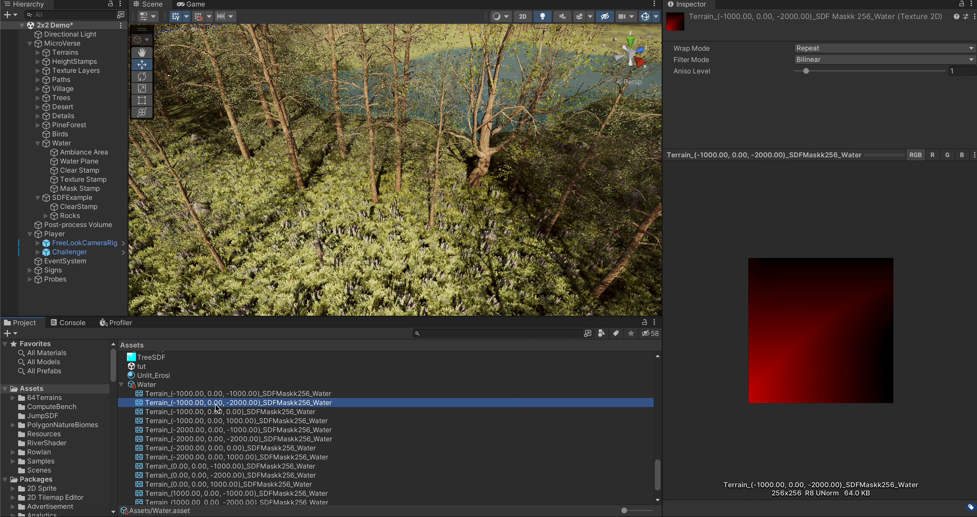
scroll(232, 446, "down", 2)
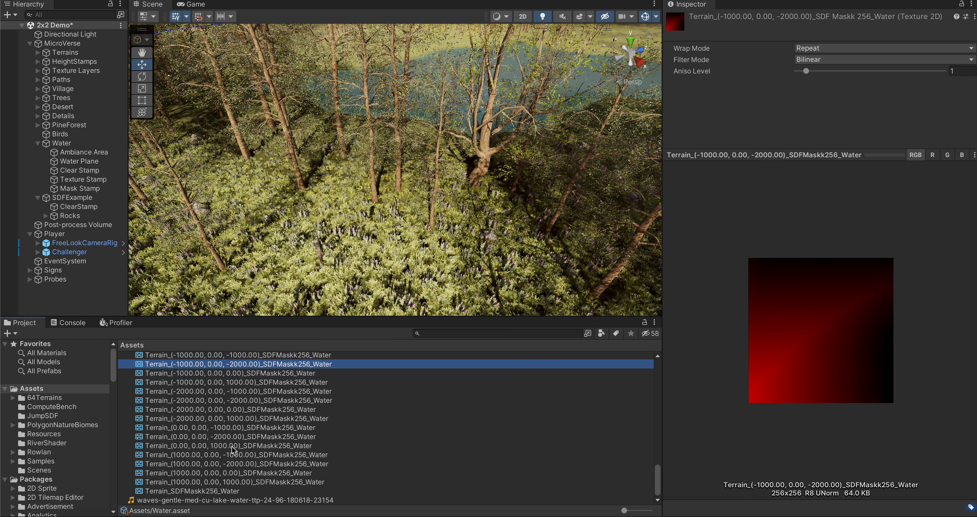
left_click(201, 434)
left_click(206, 429)
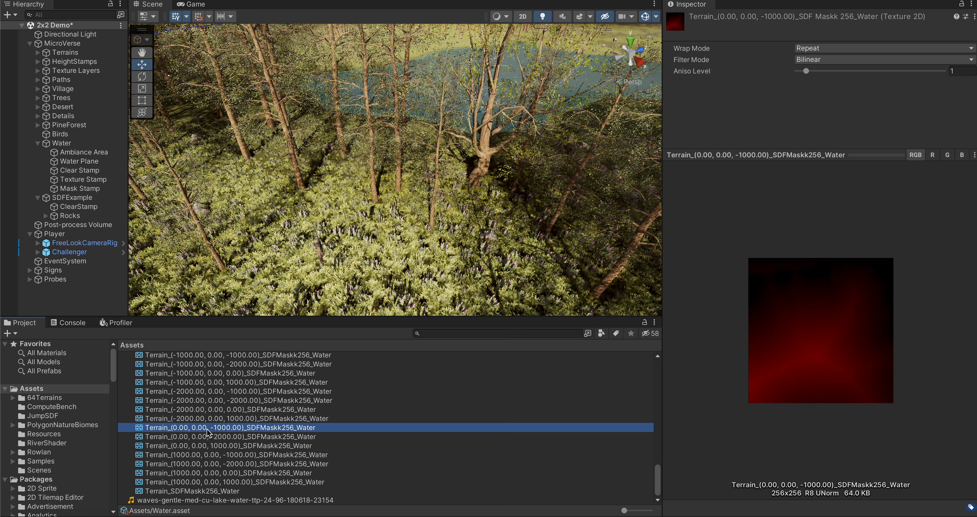